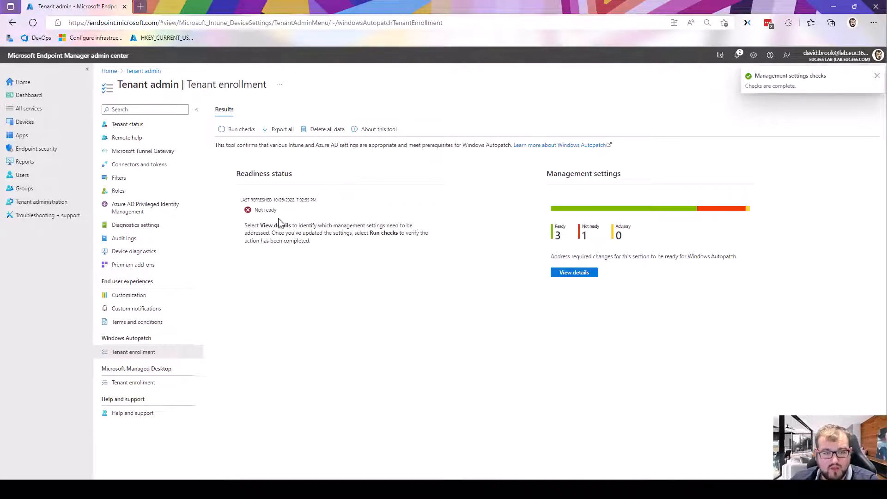
- Review the Windows Autopatch readiness status and open the details of the not-ready Update rings for Windows 10 or later check
triple_click(277, 210)
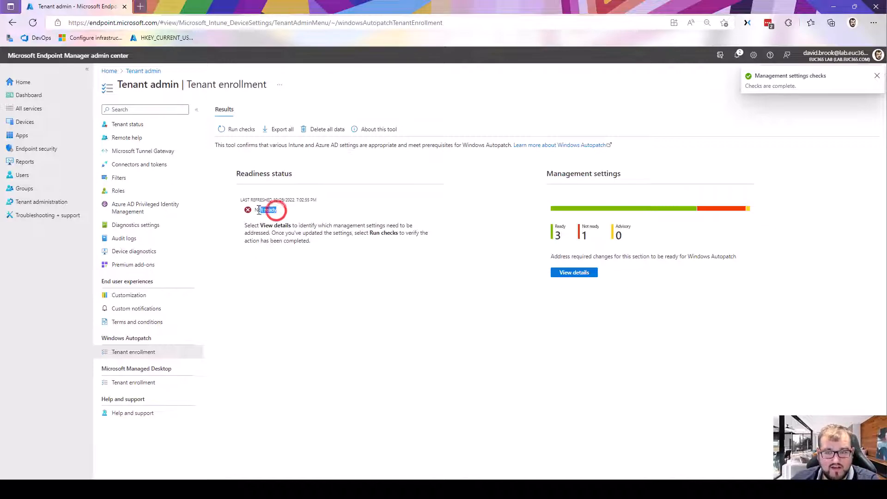
click(370, 269)
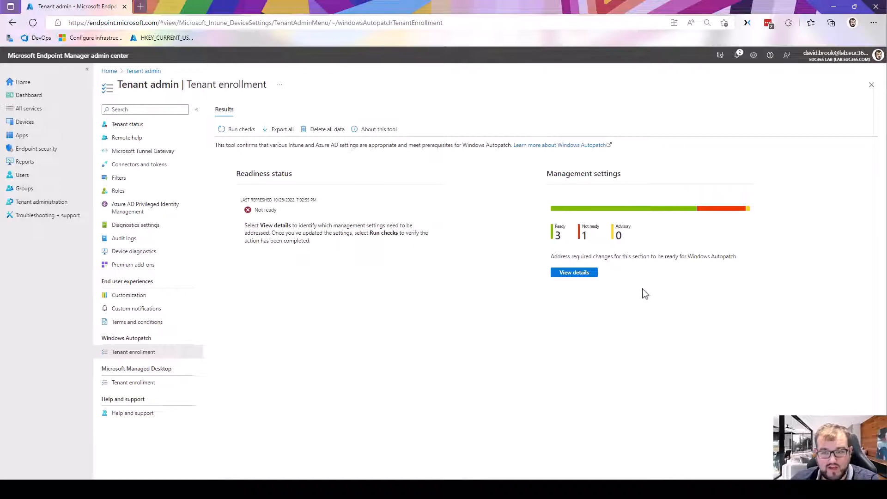
click(584, 273)
click(416, 253)
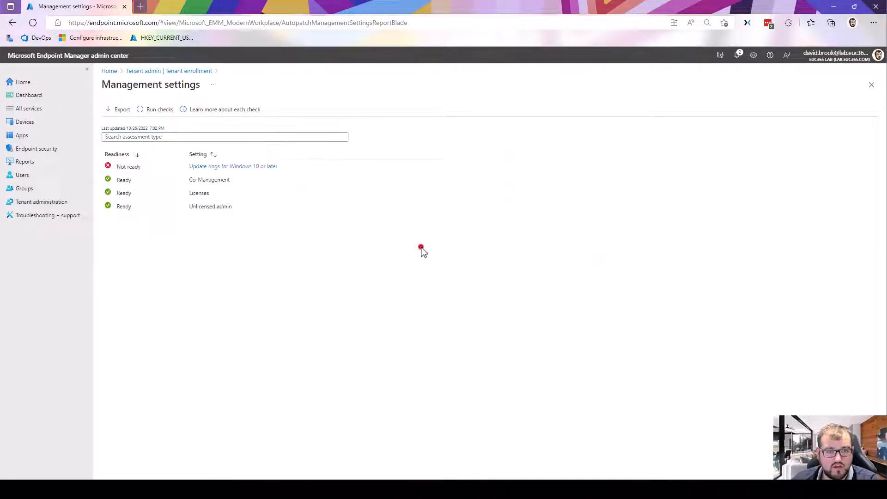
click(215, 168)
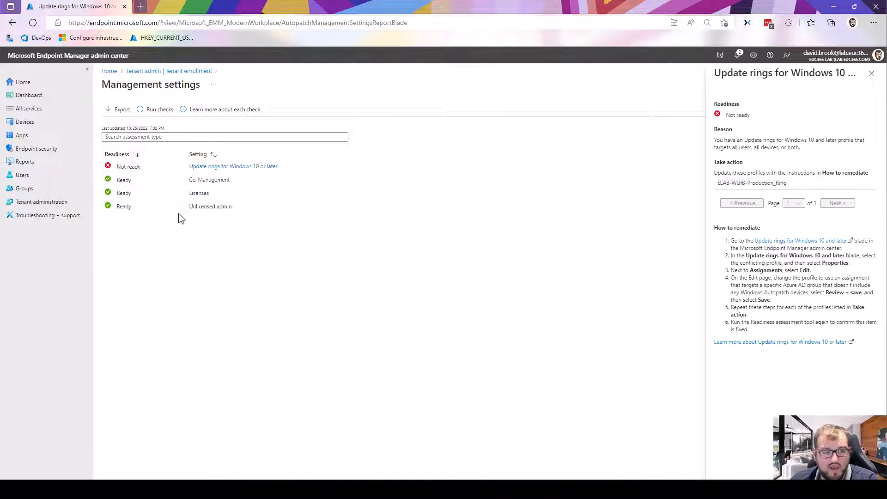
- Open the Endpoint Manager admin center in a separate browser tab and display the device update rings for Windows 10 and later
click(140, 6)
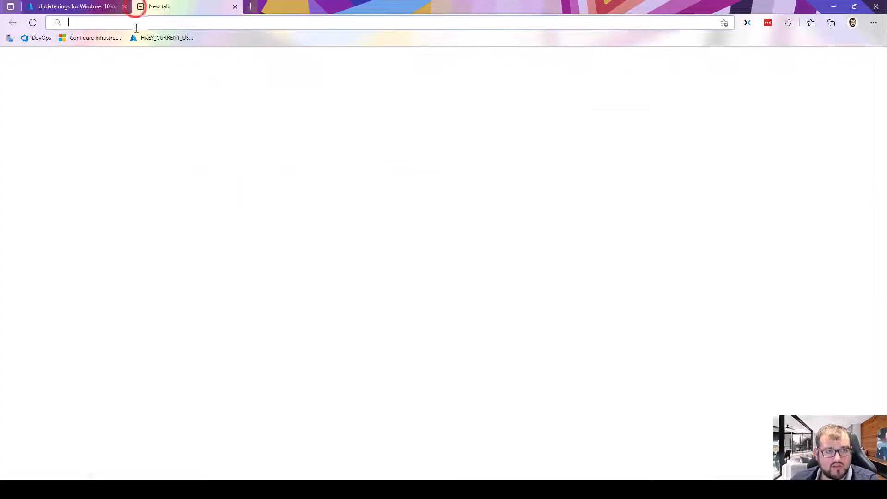
text(end)
key(Return)
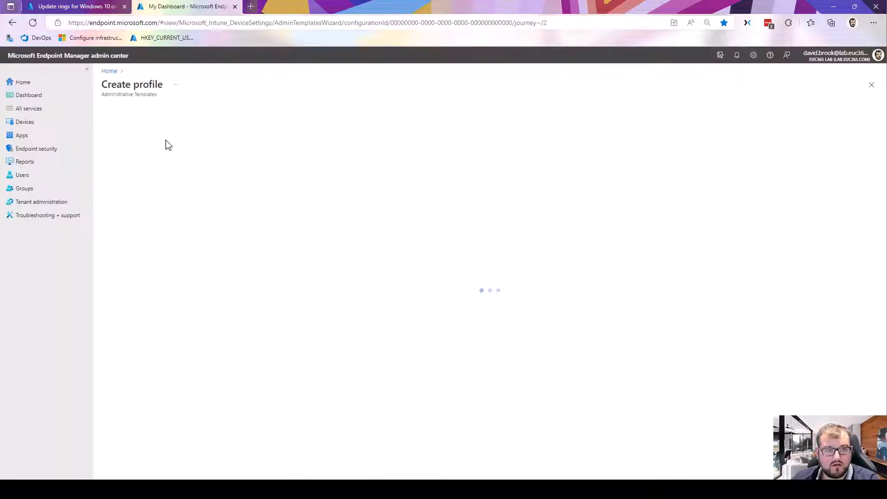
click(35, 122)
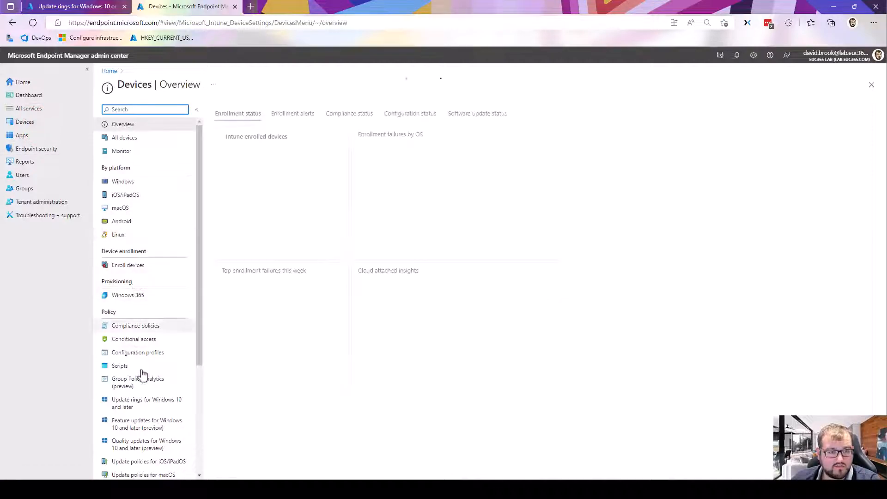
click(133, 403)
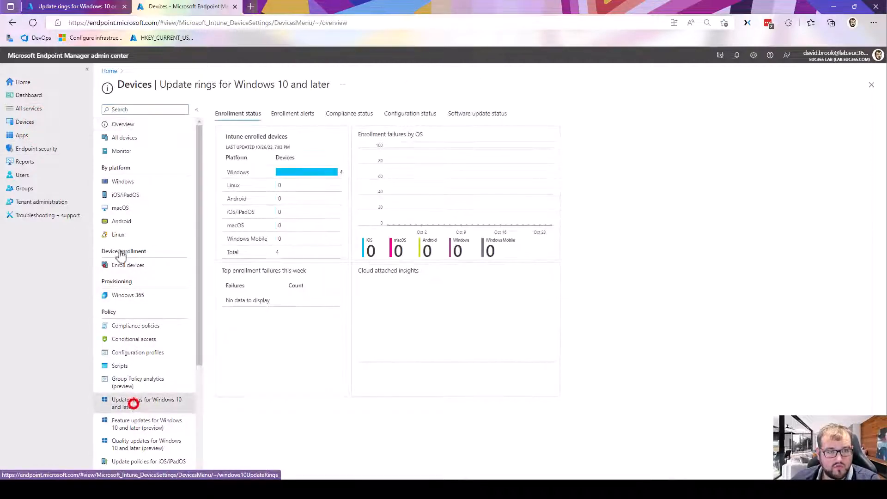
- Check which profile the readiness report flags and open the properties of the ELAB-WUfB-Production_Ring update ring
click(65, 6)
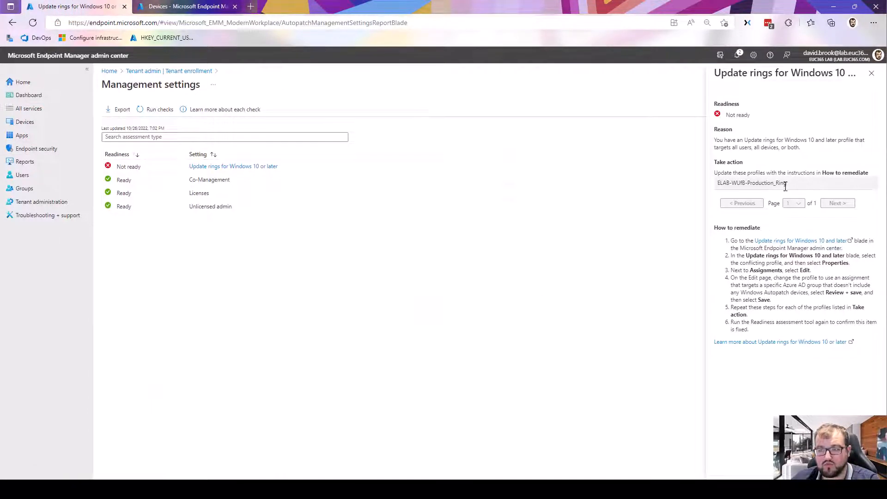
click(180, 9)
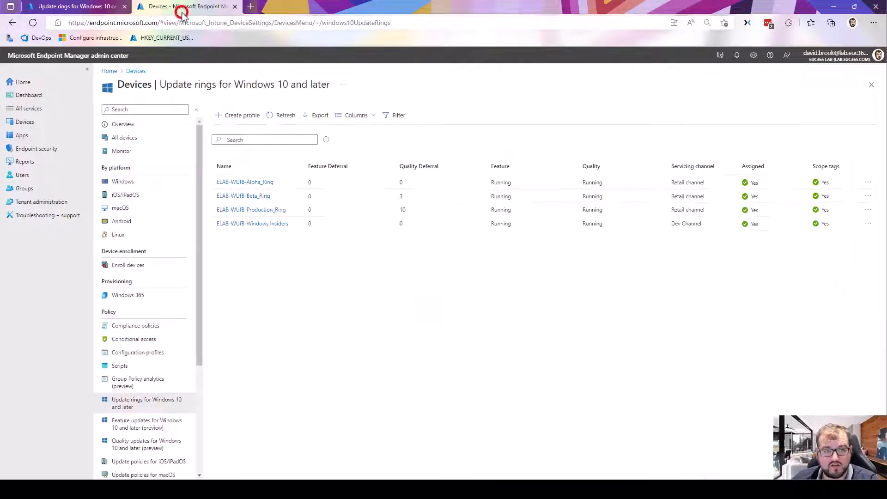
click(275, 209)
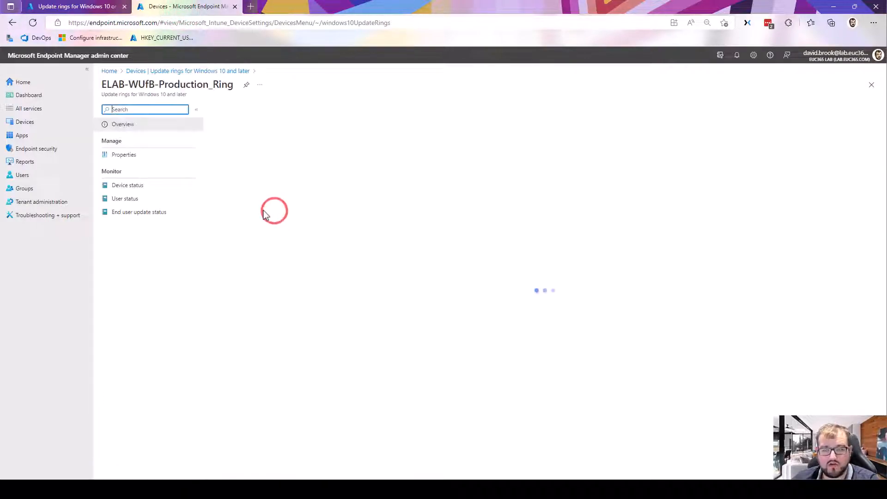
click(151, 162)
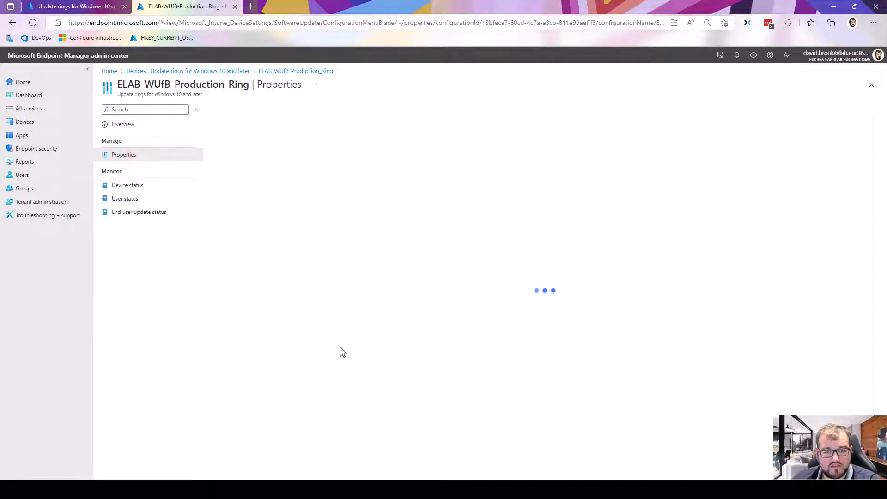
scroll(250, 365, down, 2)
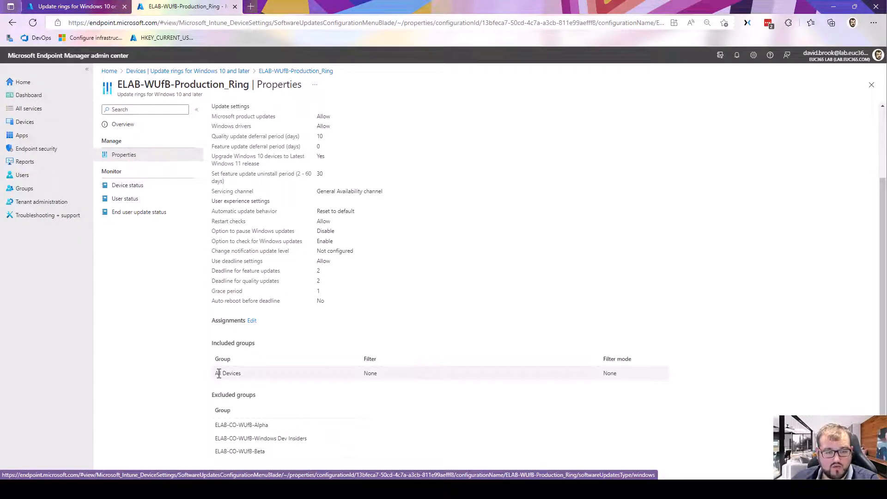
- Replace All Devices with ELAB-CO-All_Autopilot_Devices in the production ring's included groups and save the assignments
click(252, 320)
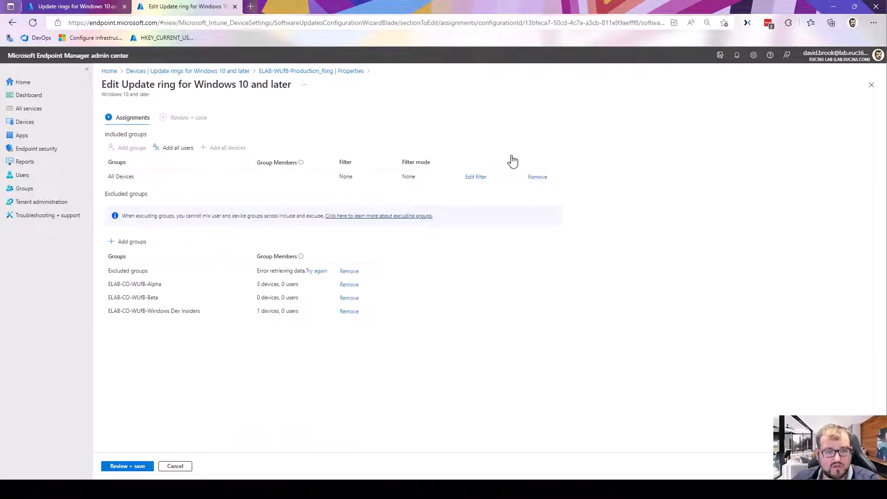
click(544, 175)
click(129, 148)
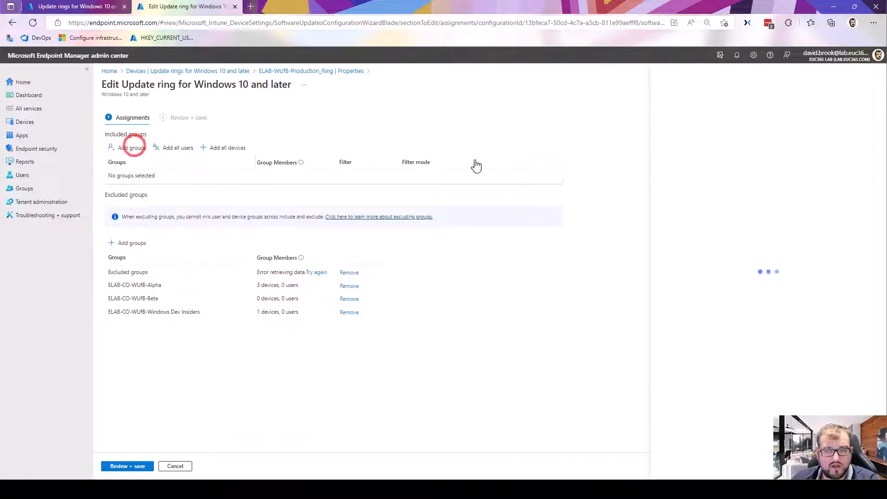
click(746, 101)
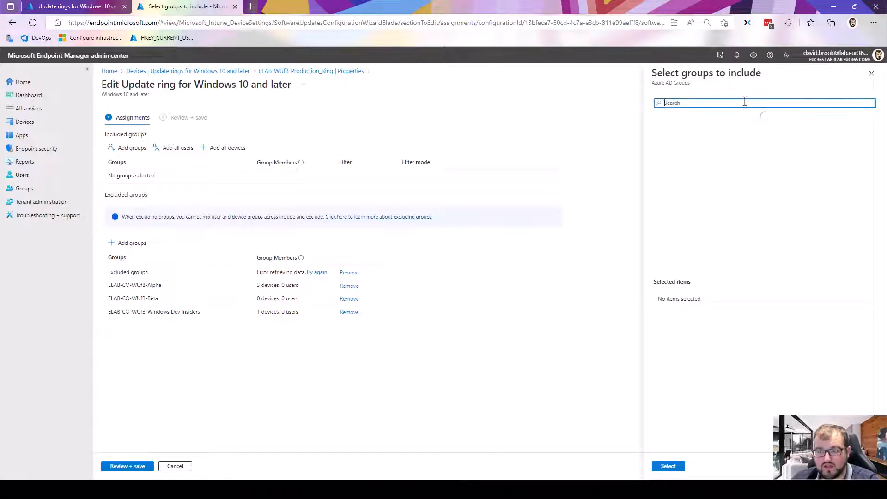
click(729, 250)
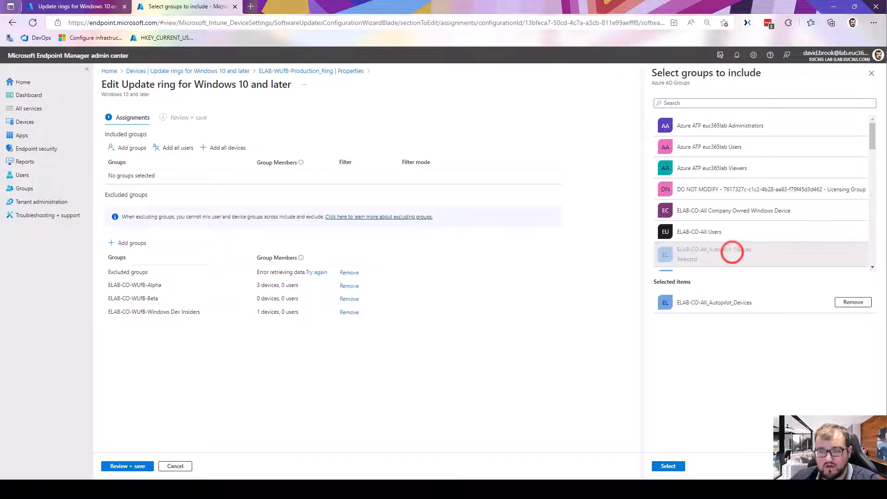
click(668, 466)
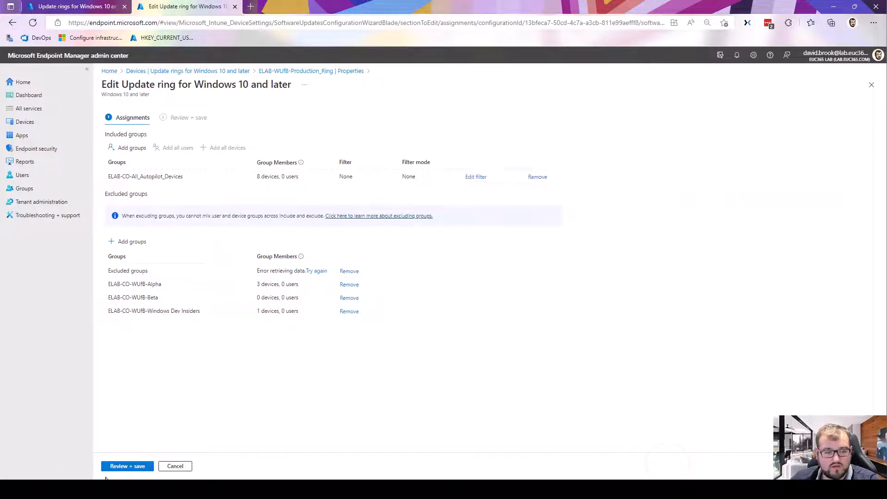
click(111, 469)
click(112, 467)
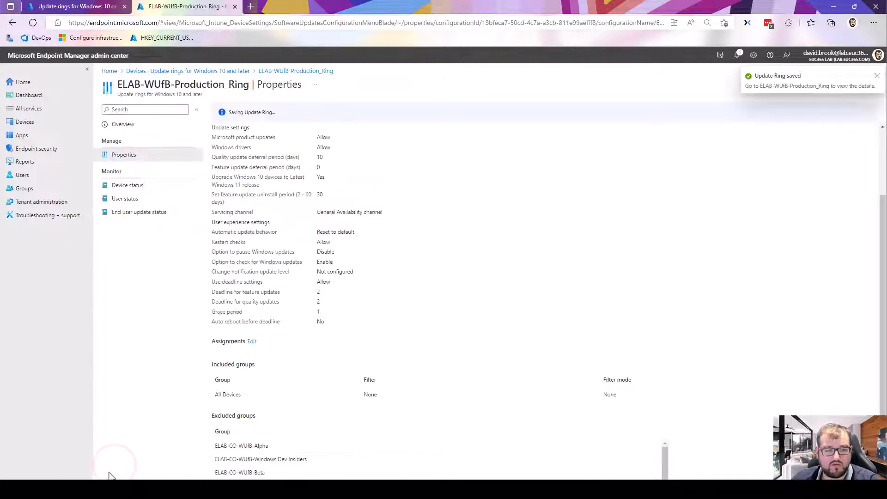
- Rerun the Autopatch management settings checks and open the details of the Update rings for Windows 10 or later result
click(71, 7)
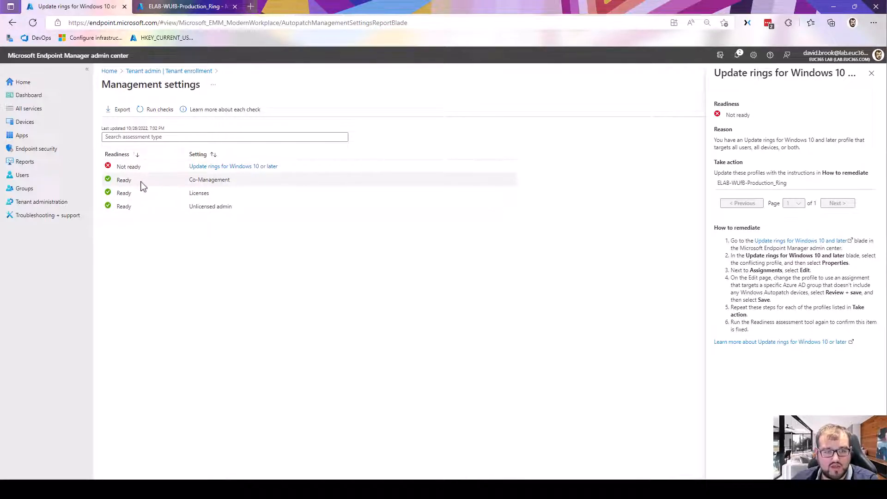
click(156, 113)
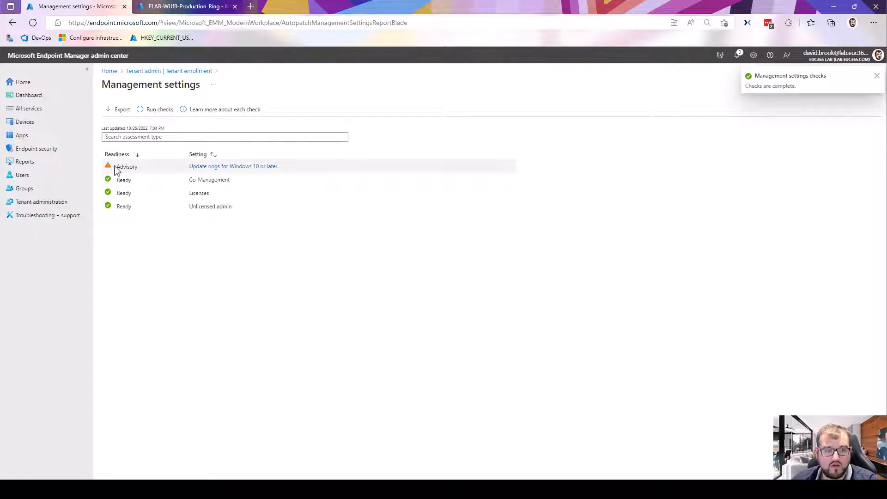
click(193, 167)
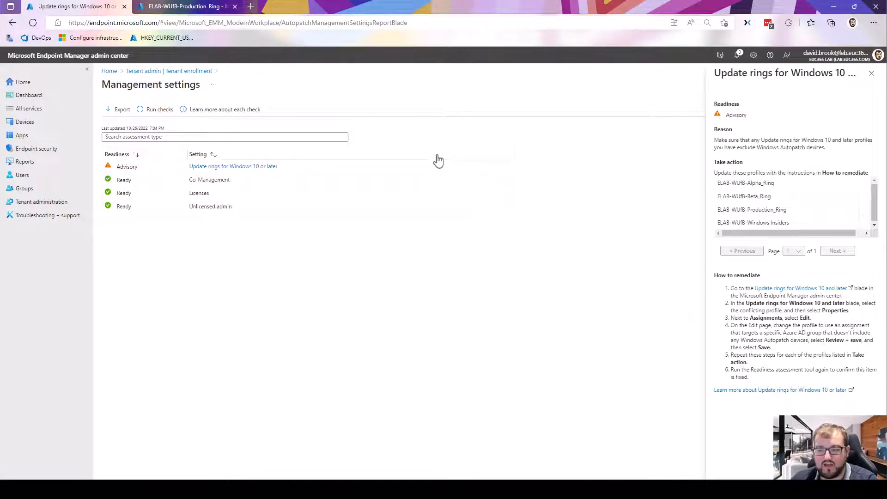
- Start Windows Autopatch enrollment from Tenant enrollment and agree to let Microsoft manage the Azure AD organization
click(177, 75)
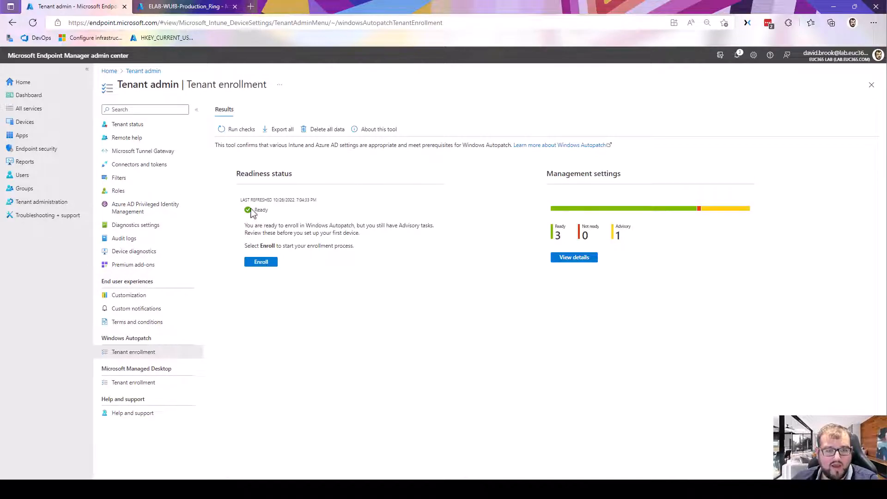
click(266, 263)
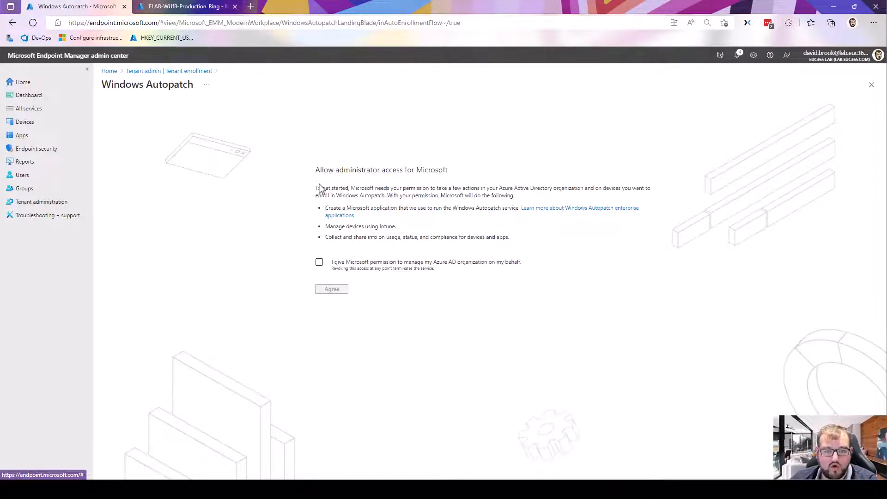
click(319, 263)
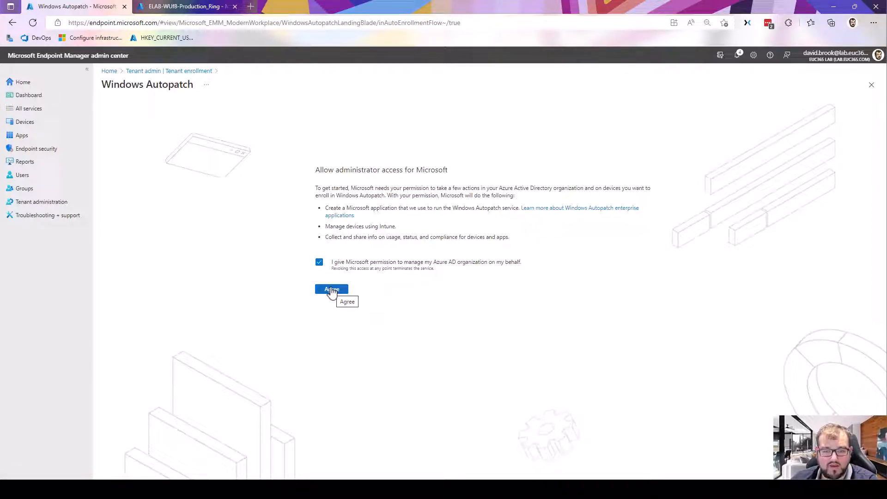
click(332, 290)
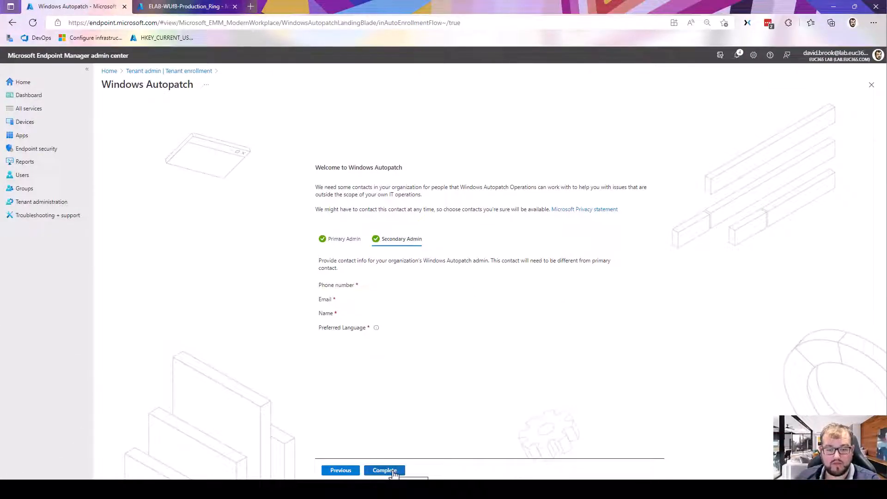
- Complete the Autopatch admin contact setup and continue to device registration
click(388, 471)
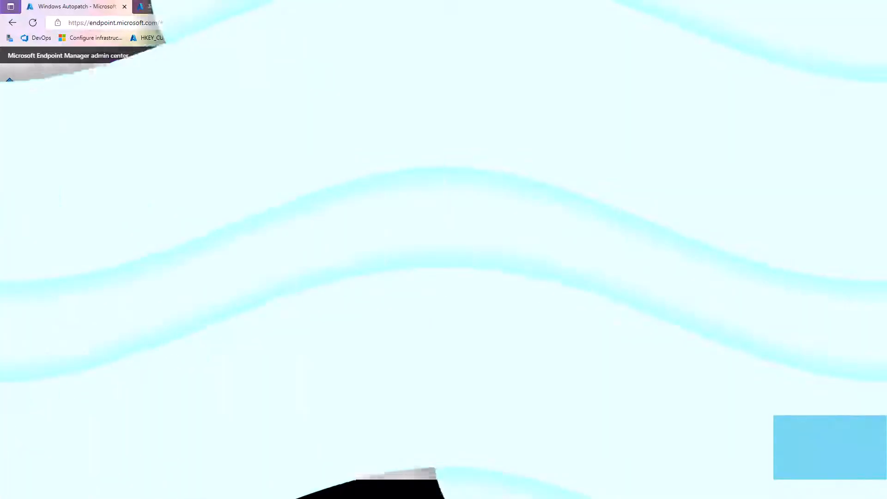
click(322, 242)
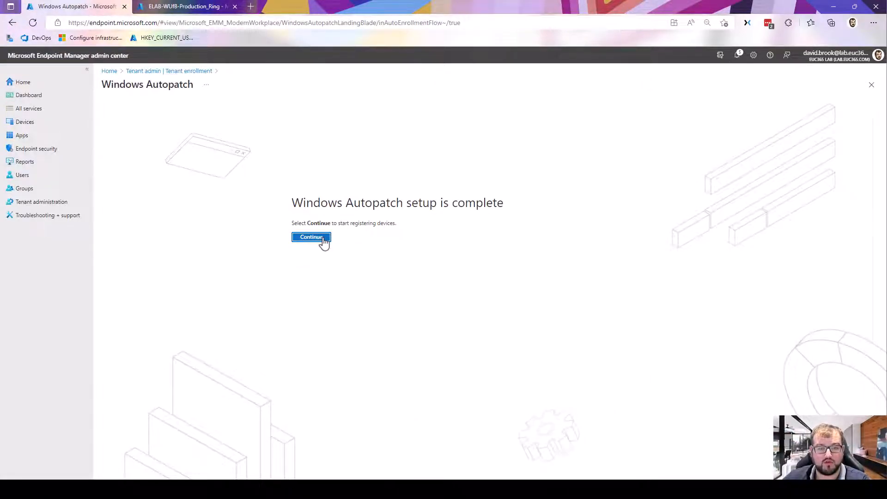
click(322, 238)
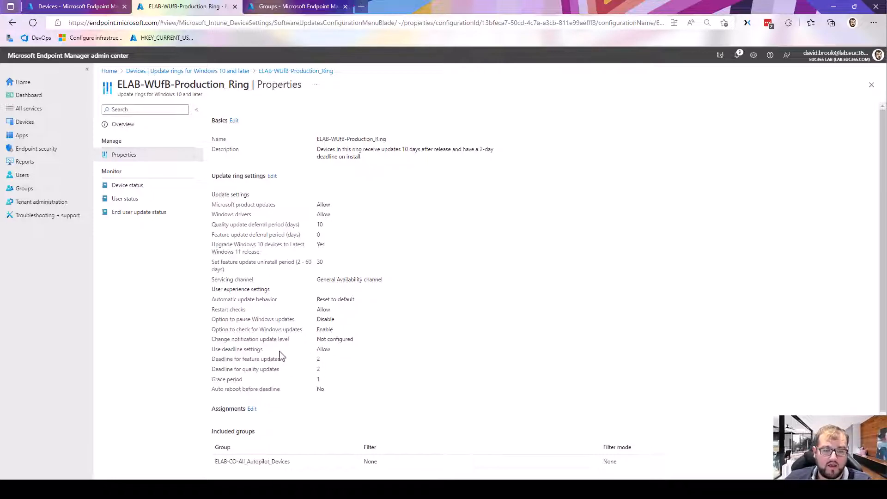
- Add Modern Workplace Devices-All to the excluded groups of the ELAB-WUfB-Production_Ring update ring and save the assignments
click(618, 307)
scroll(577, 312, down, 2)
scroll(543, 303, up, 2)
scroll(543, 303, down, 2)
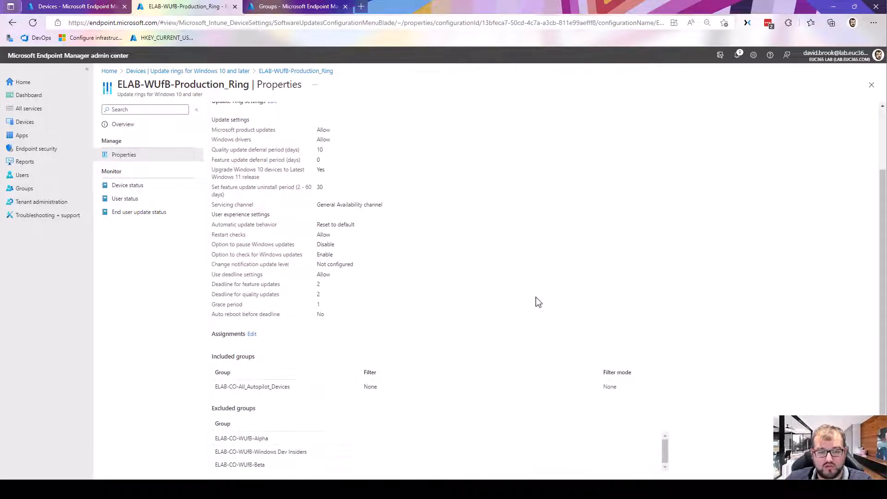
click(251, 334)
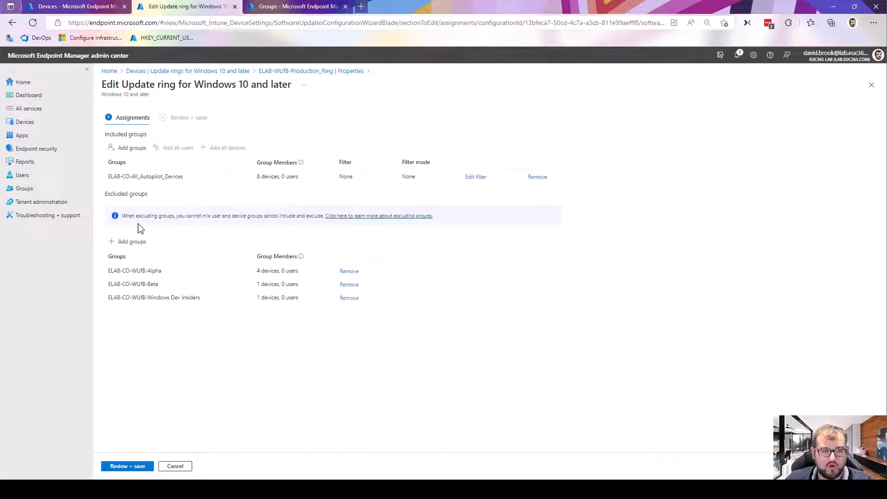
click(138, 241)
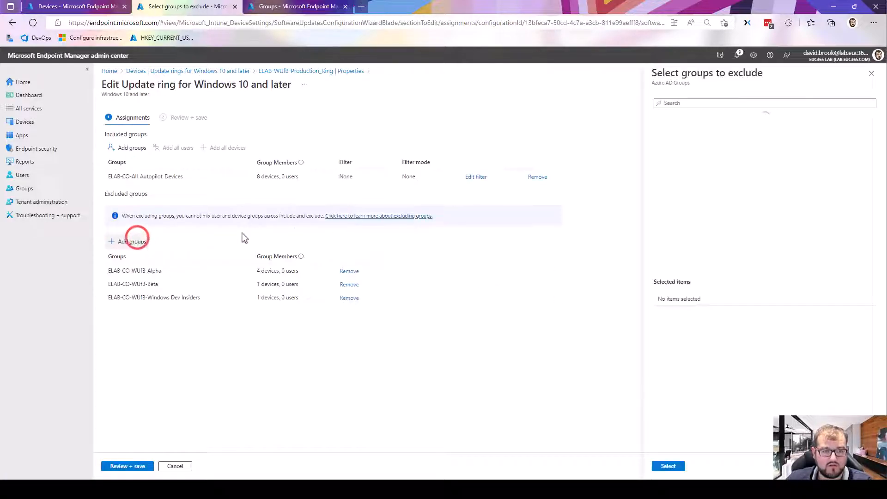
click(681, 103)
text(Modern)
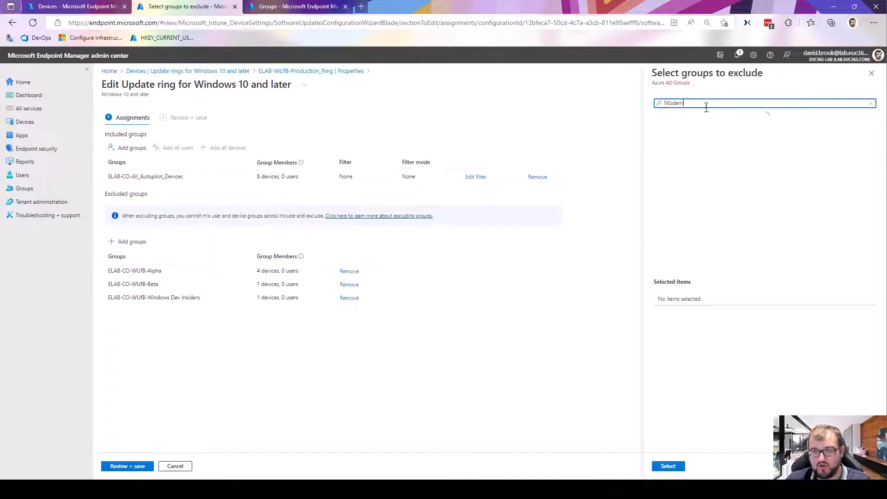
click(731, 208)
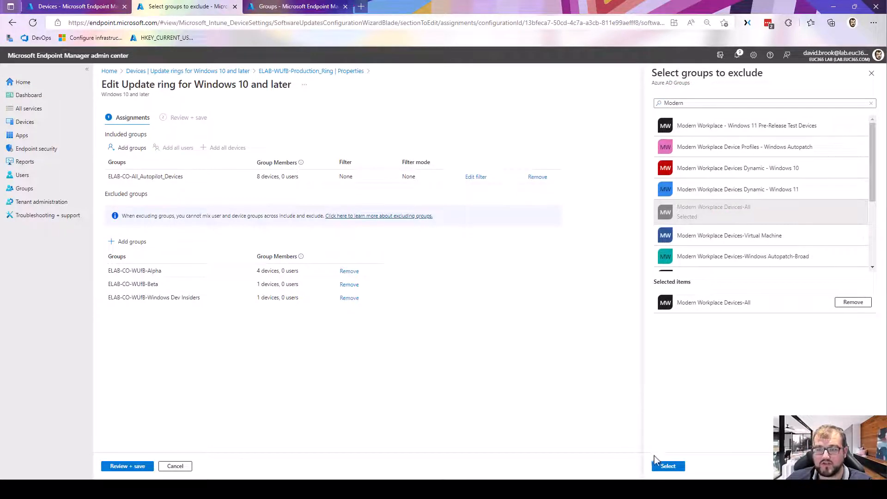
click(668, 465)
click(122, 466)
click(120, 465)
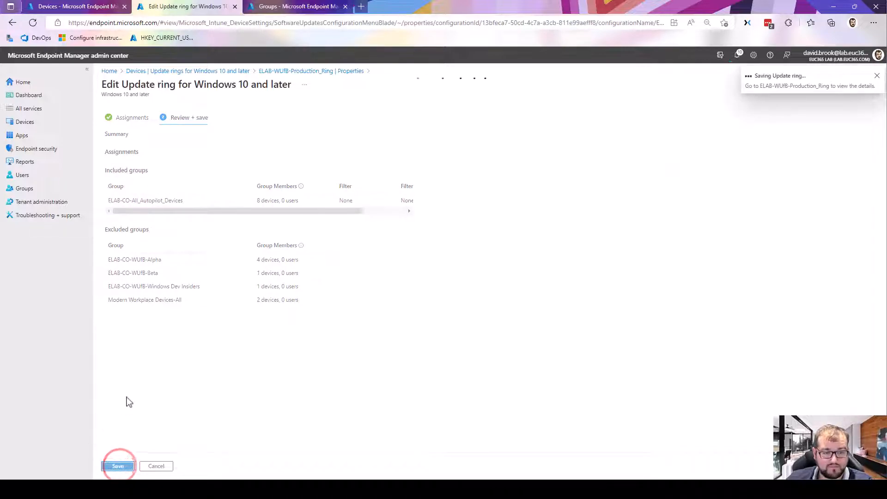
- Check the Not ready and Not registered device lists in Windows Autopatch and return to the Ready list
scroll(360, 319, down, 1)
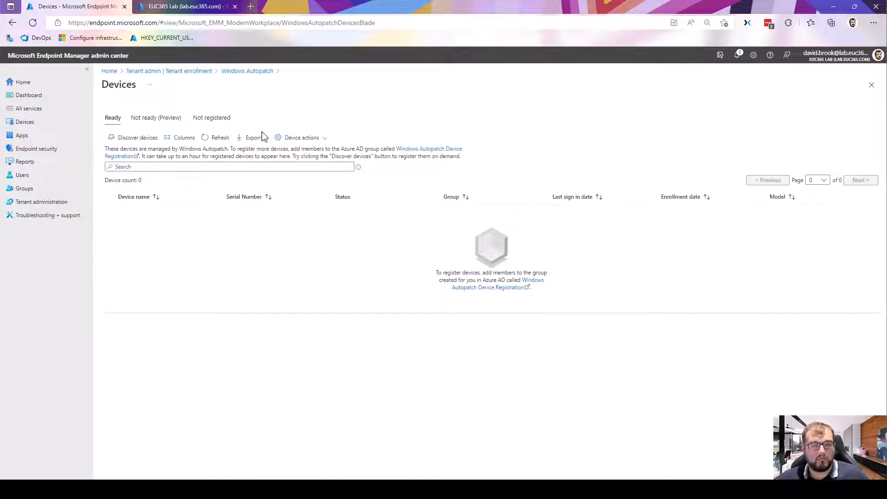
click(155, 121)
click(194, 117)
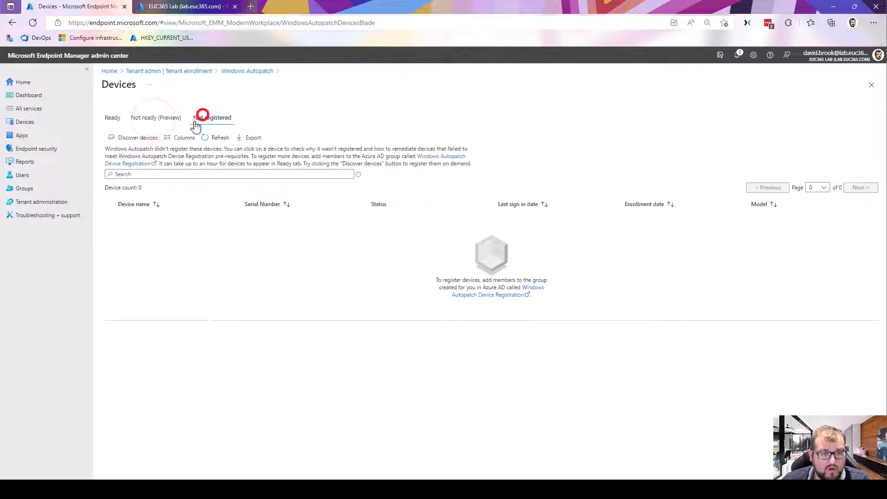
click(169, 117)
click(112, 117)
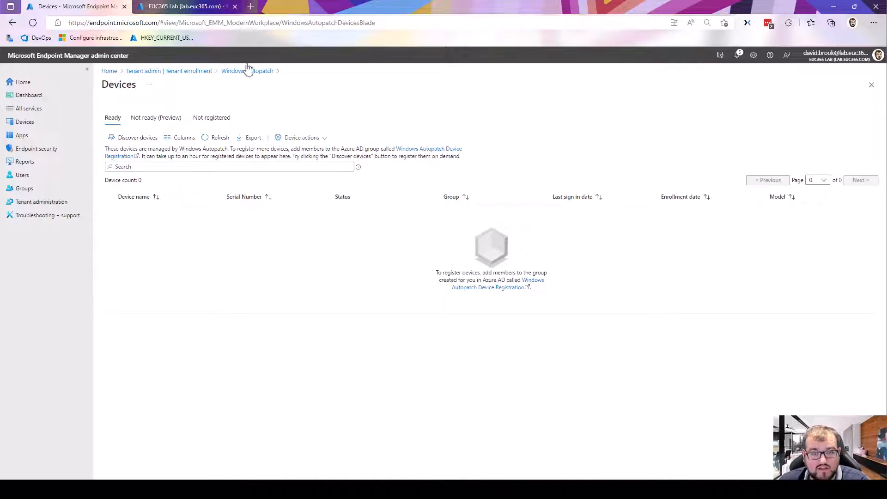
- Search all groups for "regist" and open the members of the Windows Autopatch Device Registration group
click(176, 7)
click(28, 189)
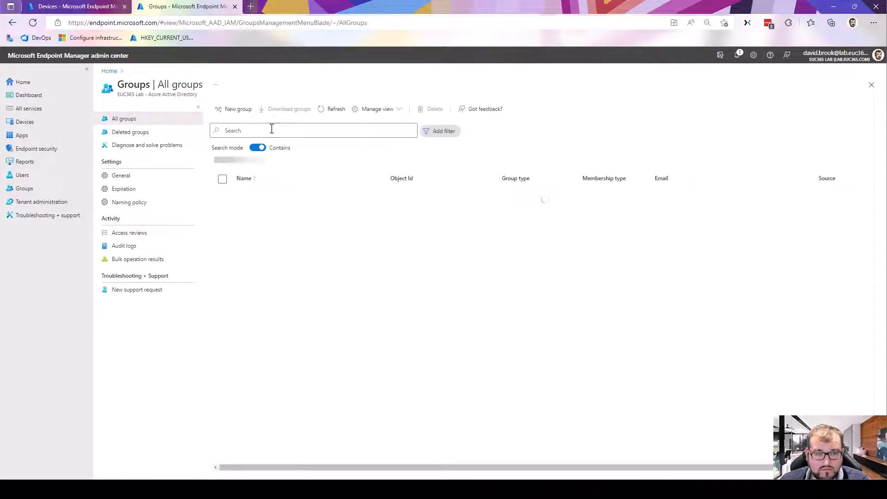
click(271, 130)
text(regist)
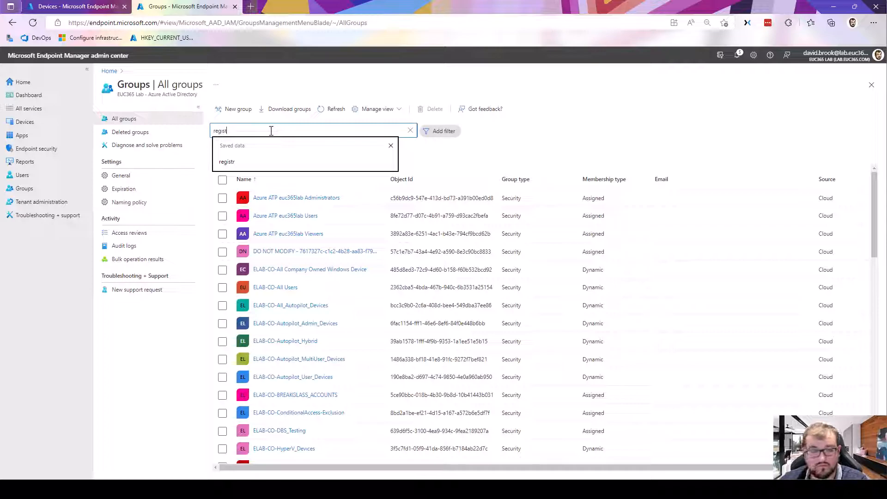
click(294, 199)
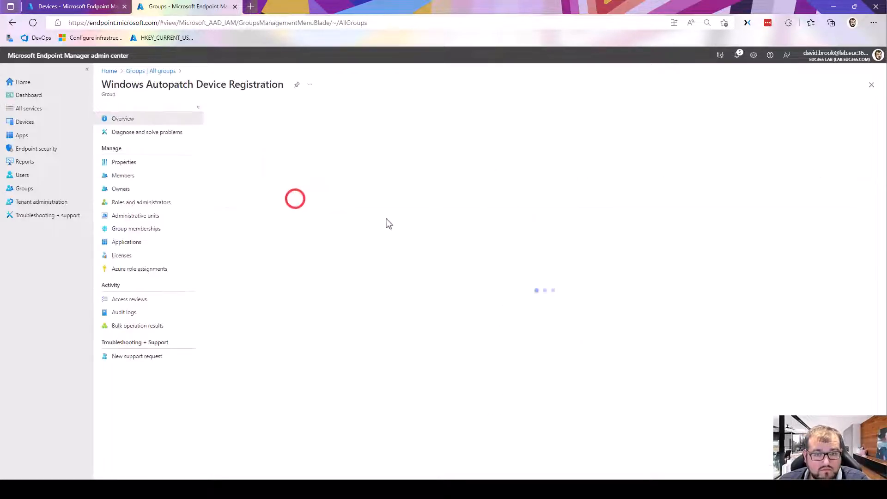
click(157, 175)
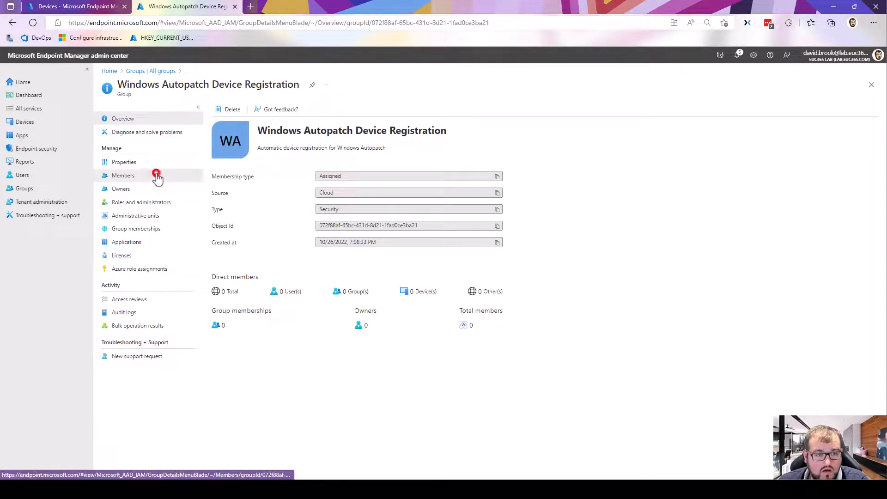
click(221, 108)
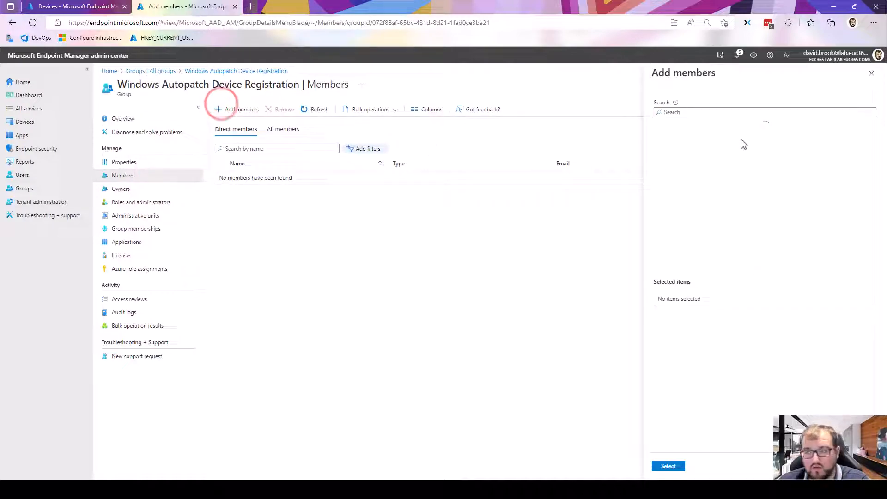
click(702, 208)
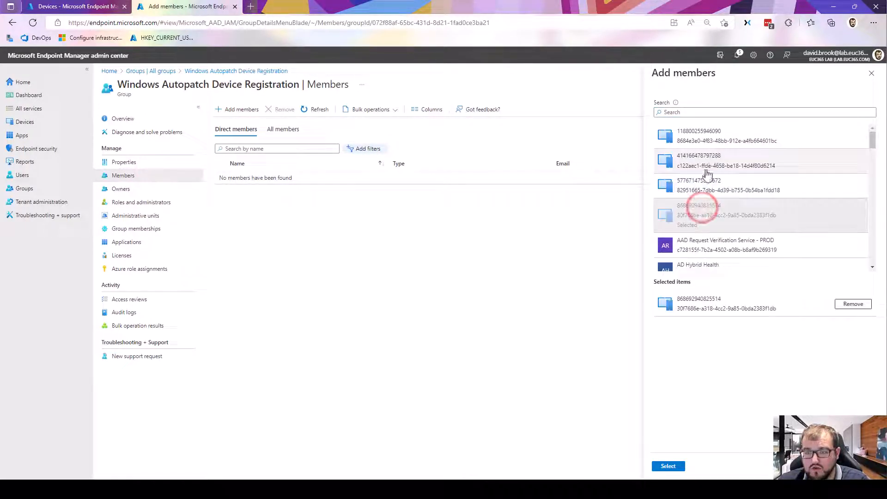
click(702, 136)
- Find "Hybrid-k" devices, include both Hybrid-KLIwvuOB entries, add all selected devices to the group and refresh the member list
click(686, 113)
text(Hy)
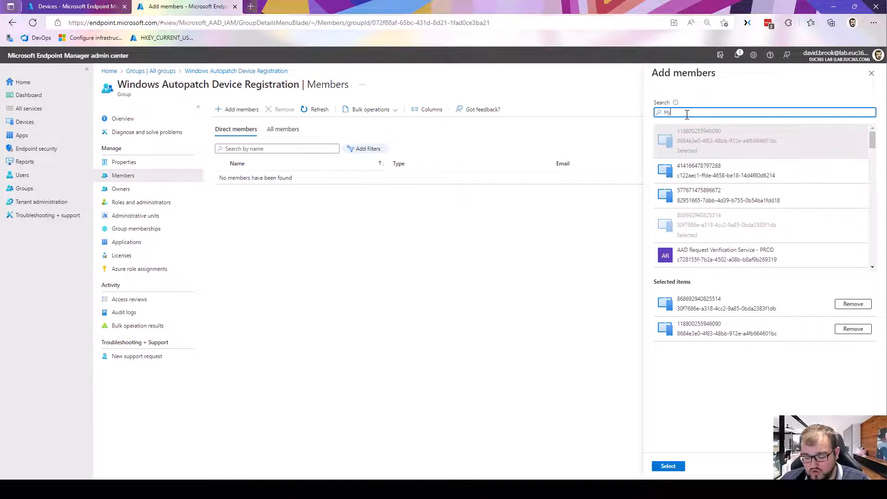
text(brid)
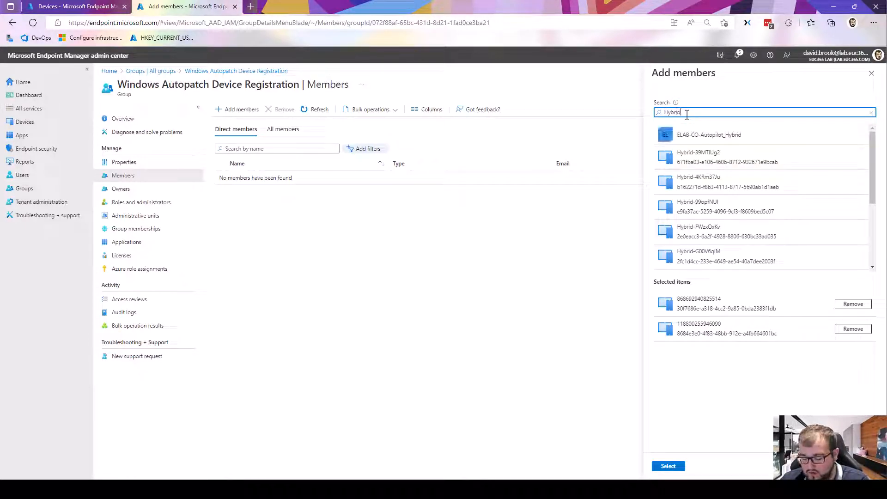
text(-K)
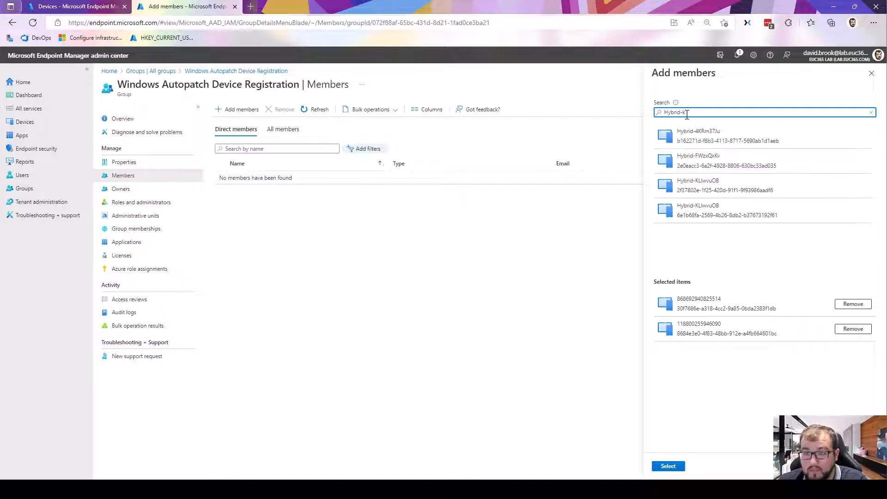
click(735, 214)
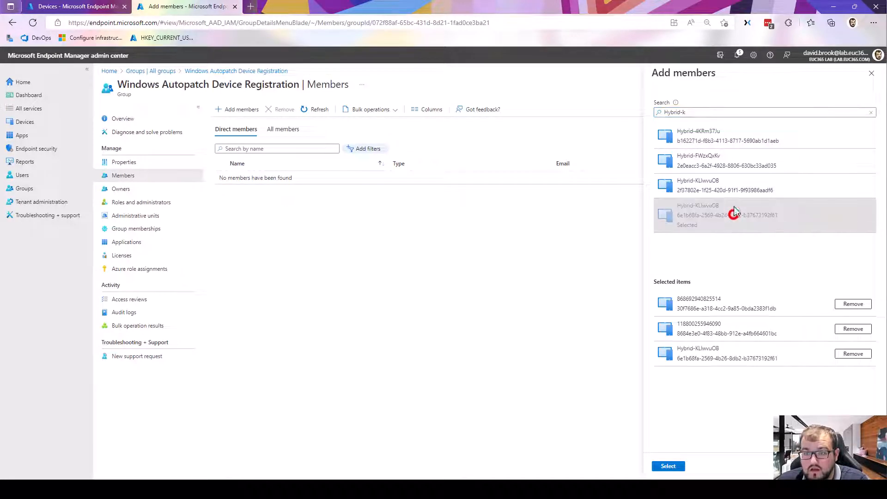
click(731, 184)
click(678, 466)
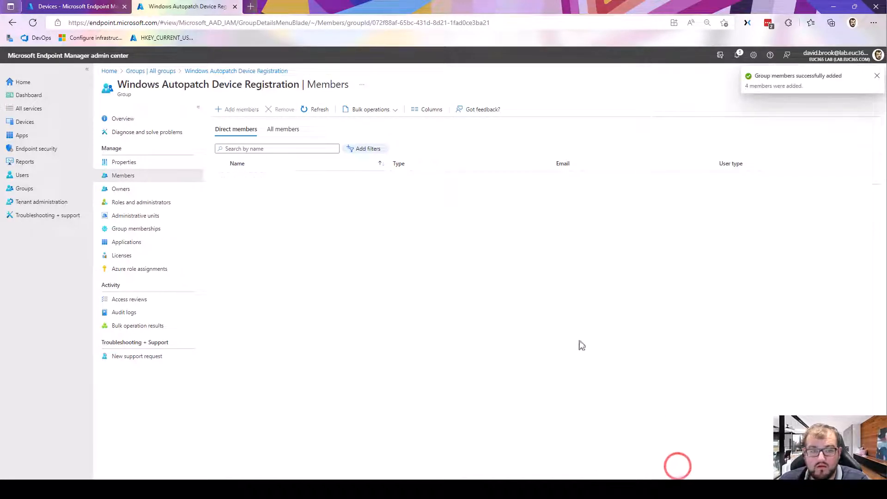
click(319, 111)
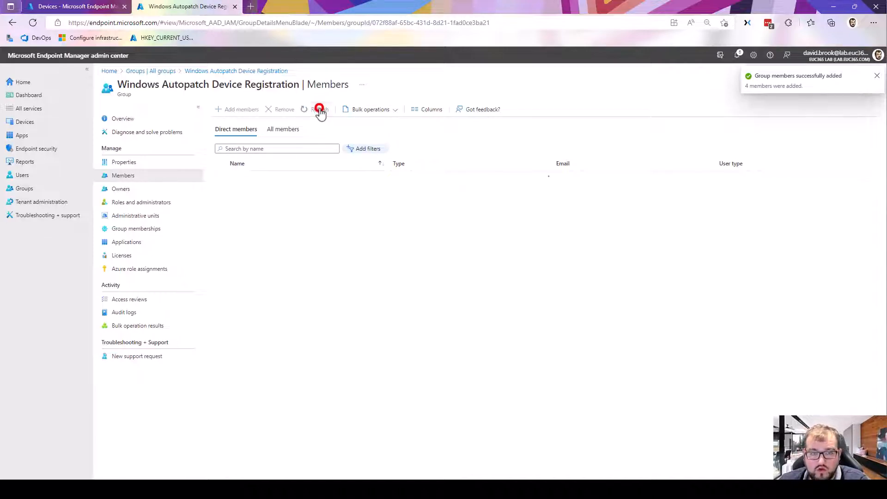
click(319, 111)
click(320, 110)
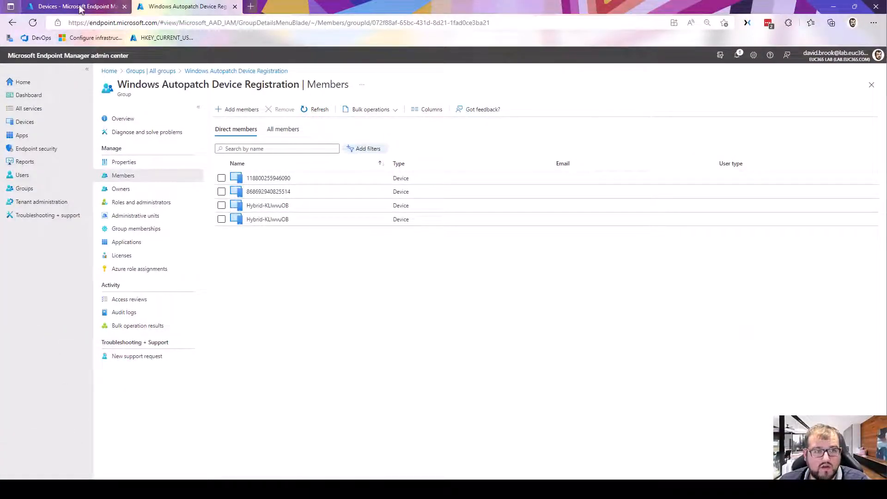
- Run device discovery for the Windows Autopatch Device Registration group and refresh the Ready device list
click(79, 7)
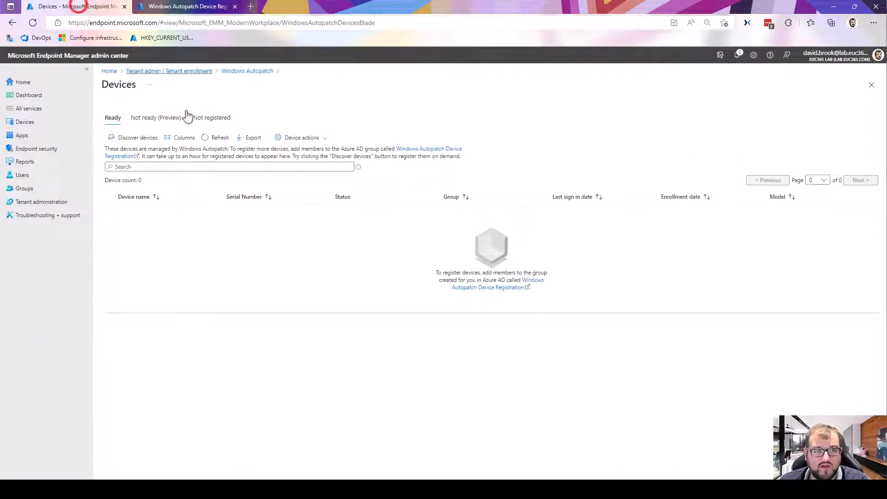
click(136, 138)
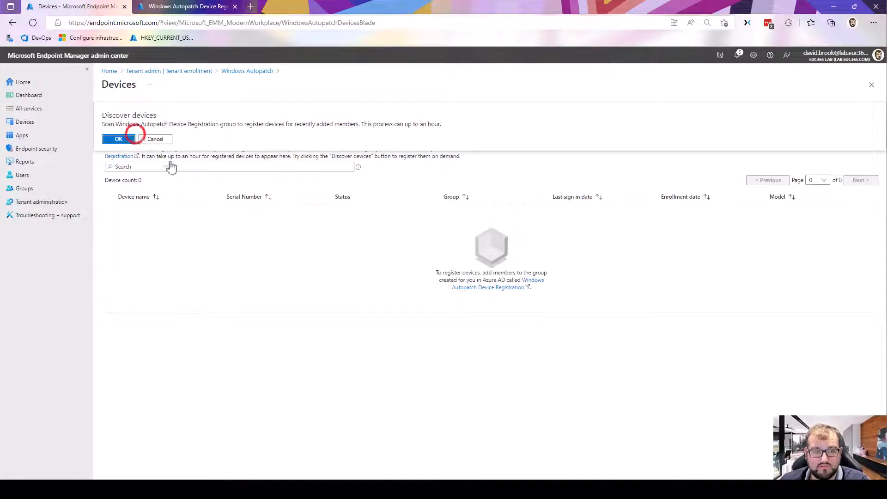
click(126, 138)
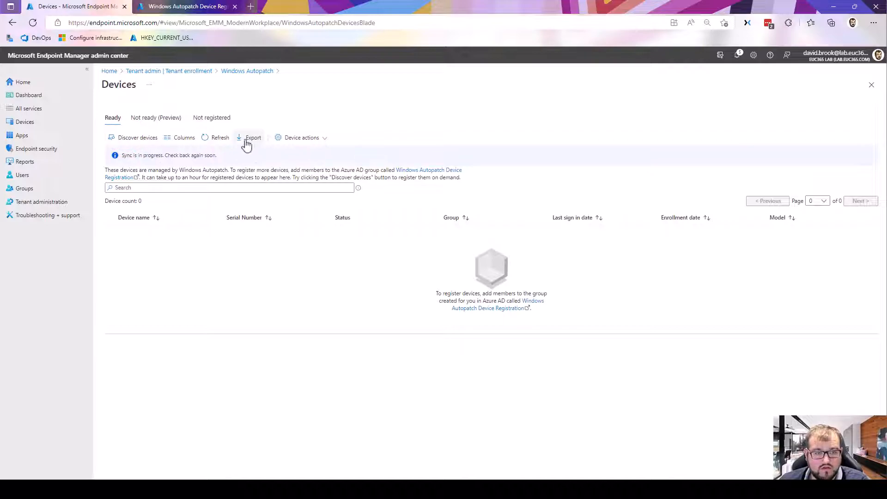
click(216, 139)
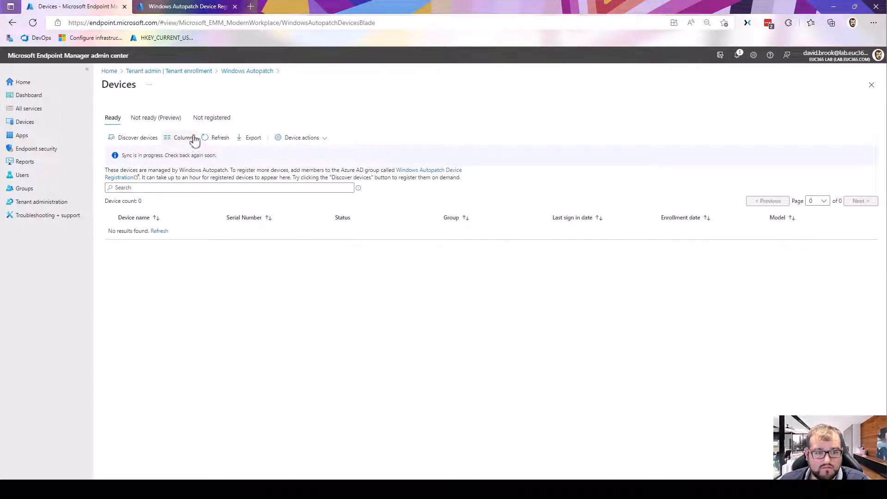
- Refresh the Not registered device list and examine the group assignments of the devices in the Ready list
click(202, 120)
click(217, 139)
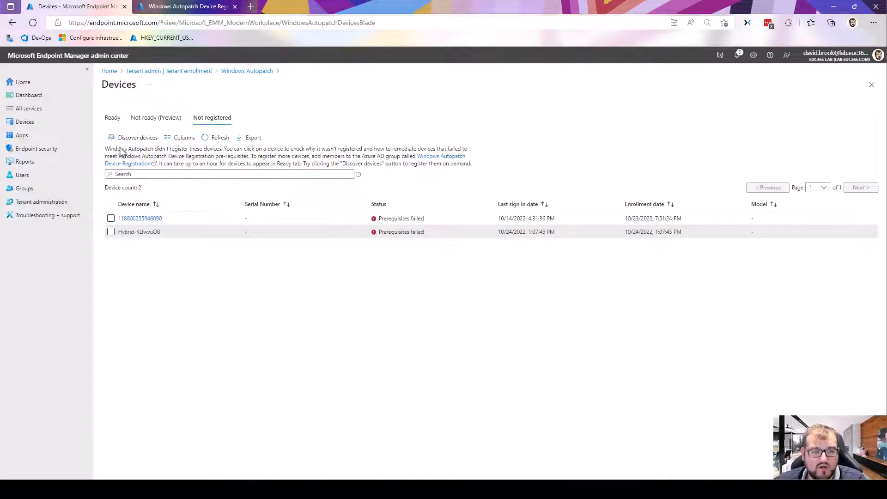
click(118, 119)
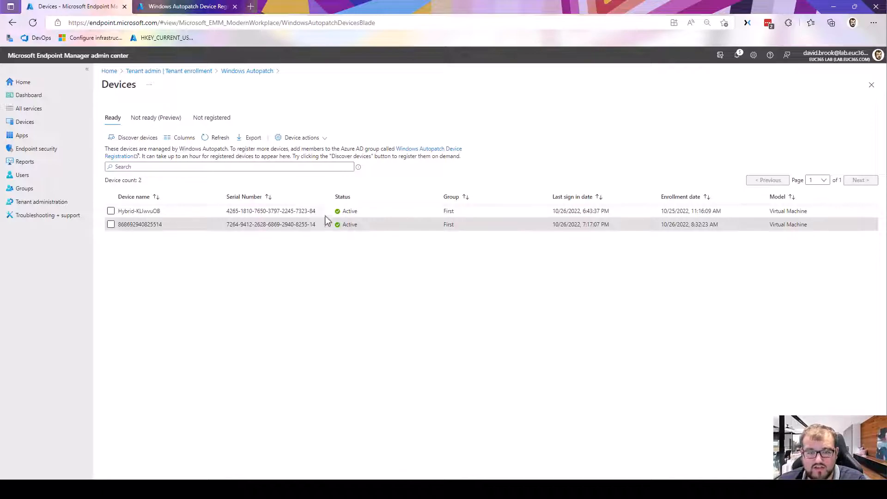
click(443, 210)
mouse_move(442, 209)
mouse_down()
mouse_move(467, 225)
mouse_move(447, 212)
mouse_up()
click(468, 225)
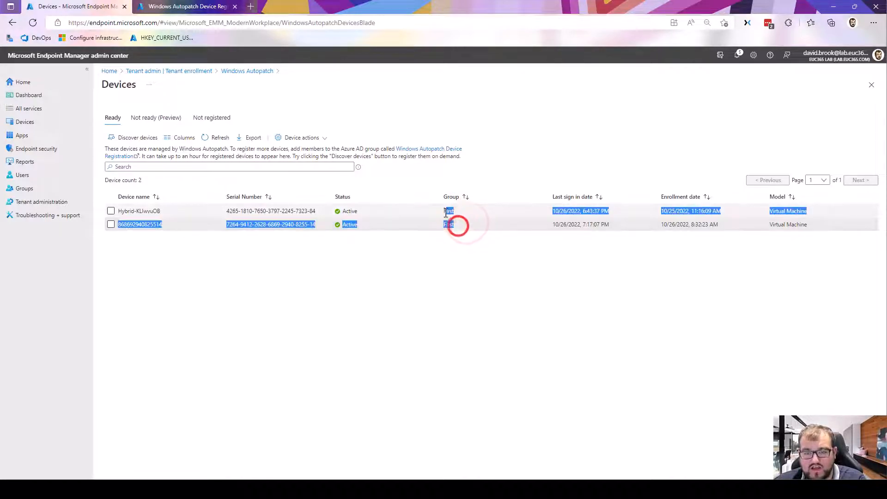
click(445, 225)
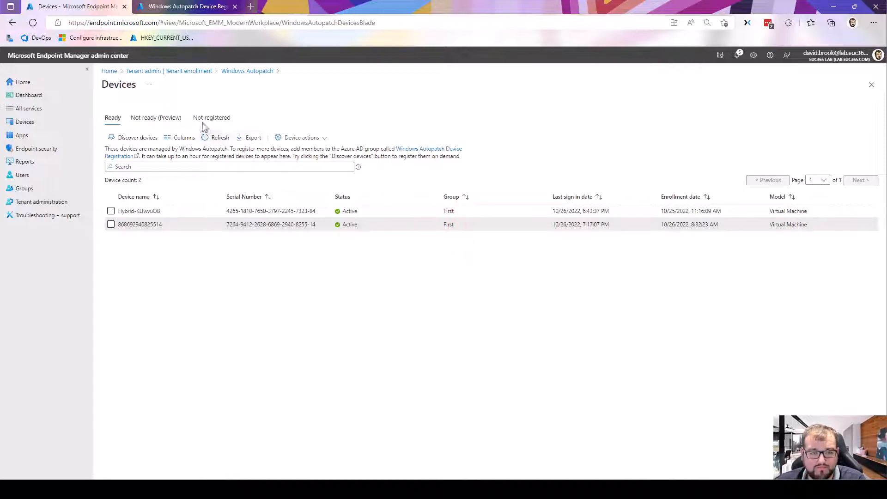
- Refresh the Not ready list, examine the prerequisite checks of the unregistered Hybrid-KLIwvuOB device, and return to the Ready list
click(178, 119)
click(225, 138)
click(217, 120)
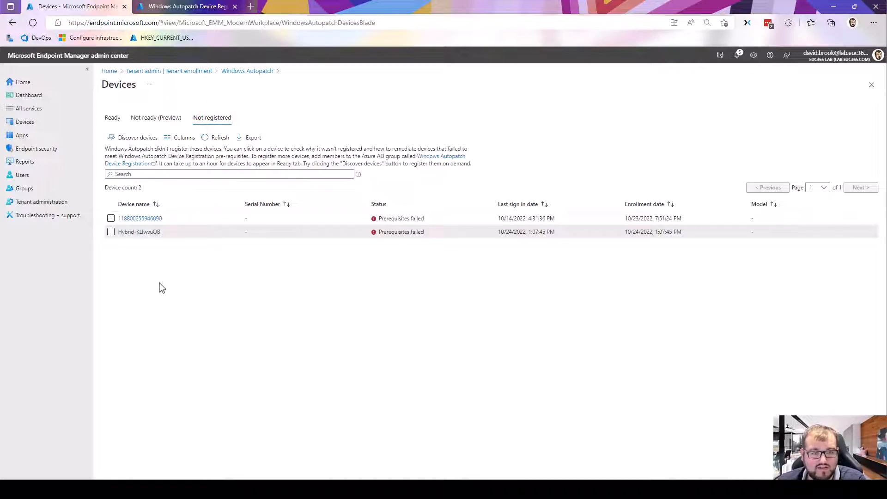
click(157, 233)
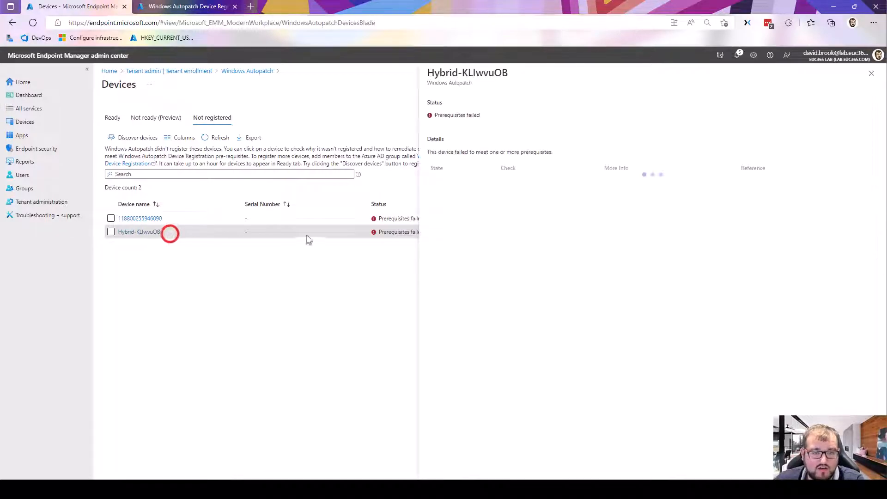
drag(628, 182, 731, 182)
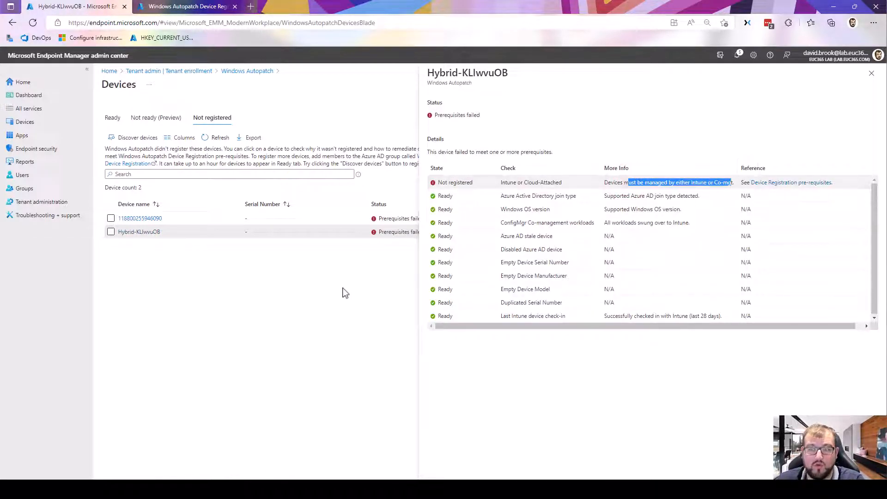
click(318, 319)
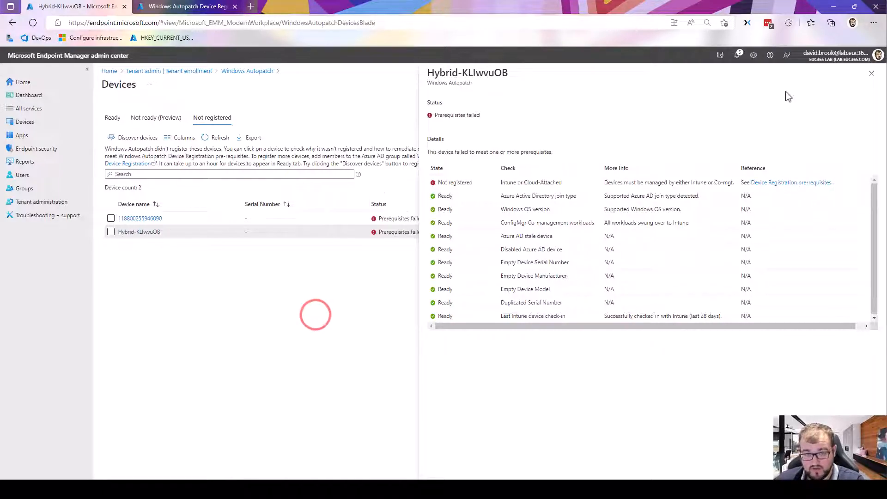
click(873, 74)
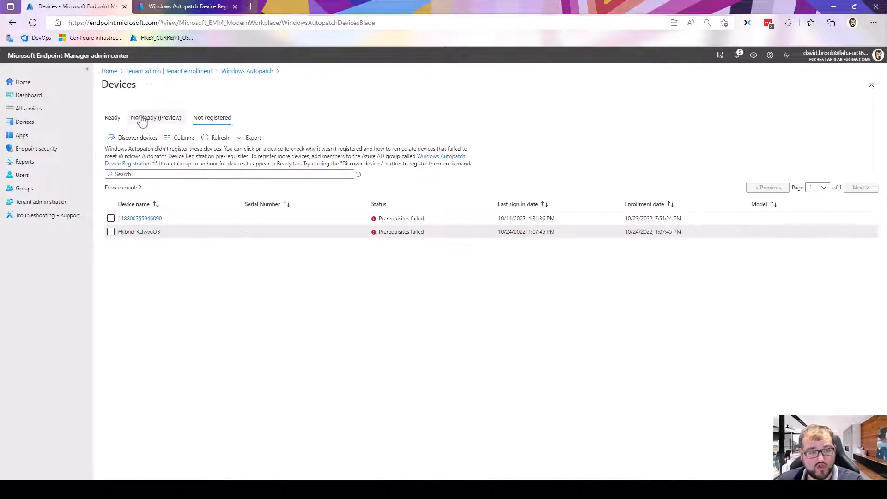
click(113, 119)
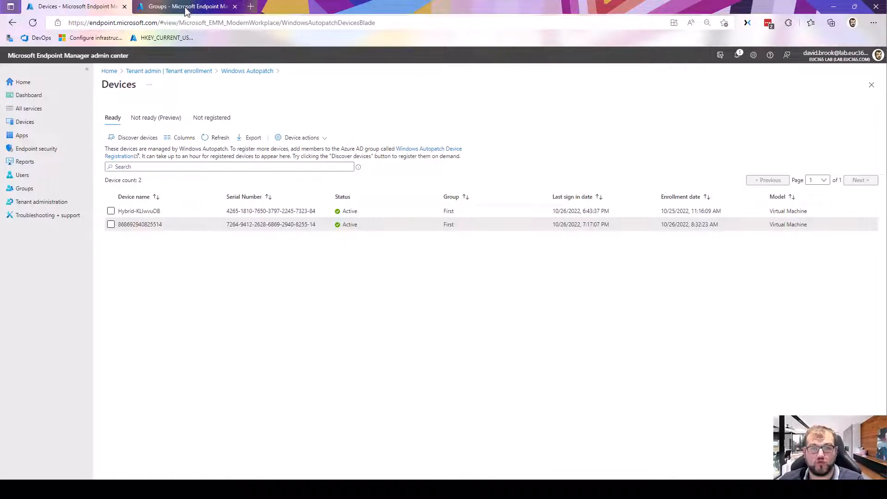
- Review the Modern Workplace groups that Windows Autopatch uses, including its deployment ring groups
click(185, 10)
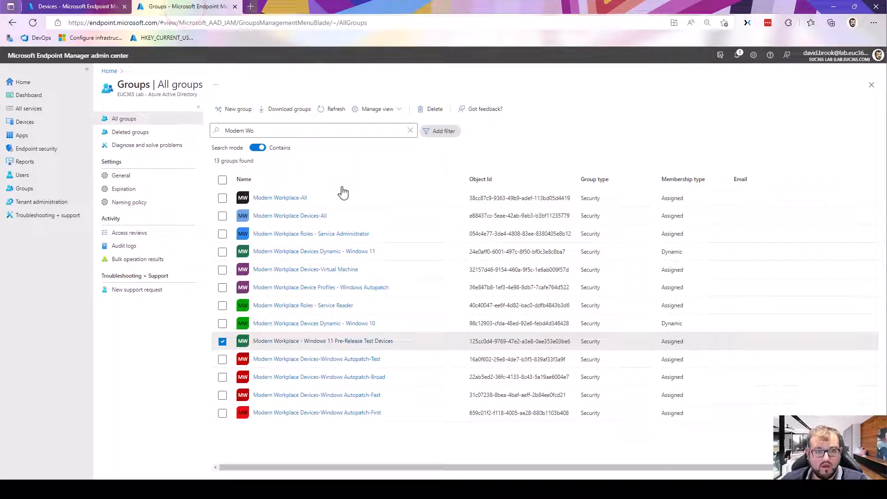
click(243, 129)
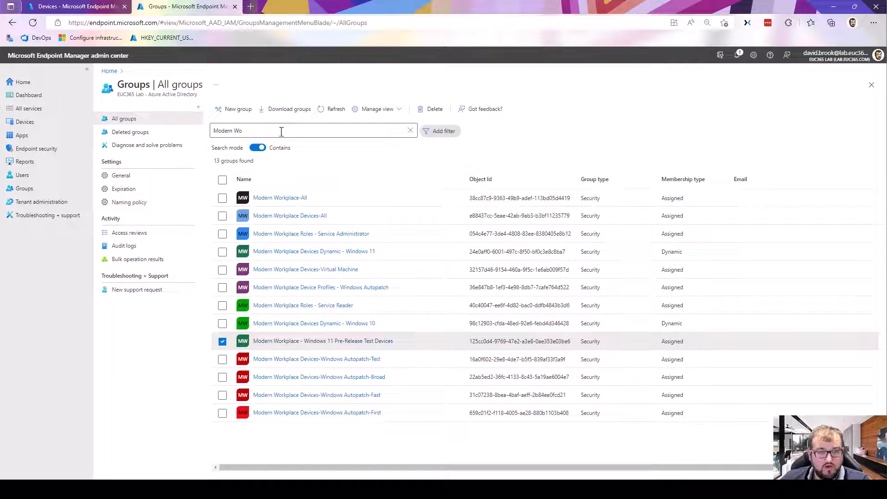
click(325, 175)
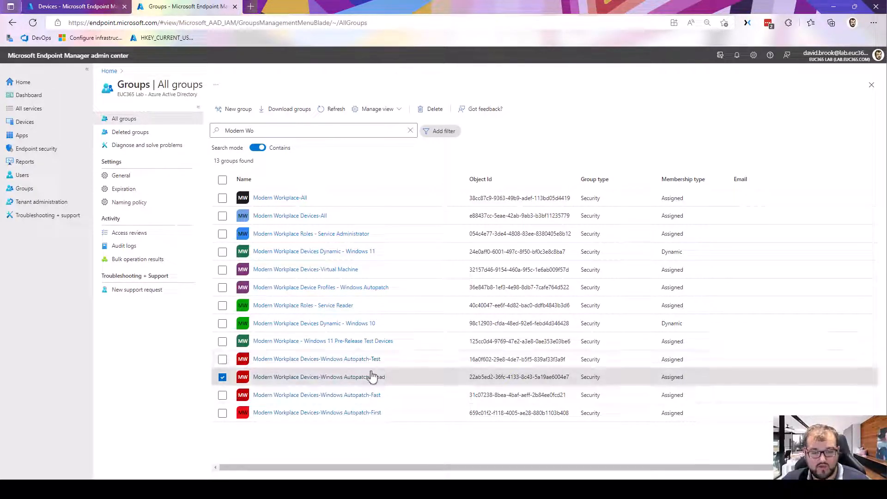
click(71, 8)
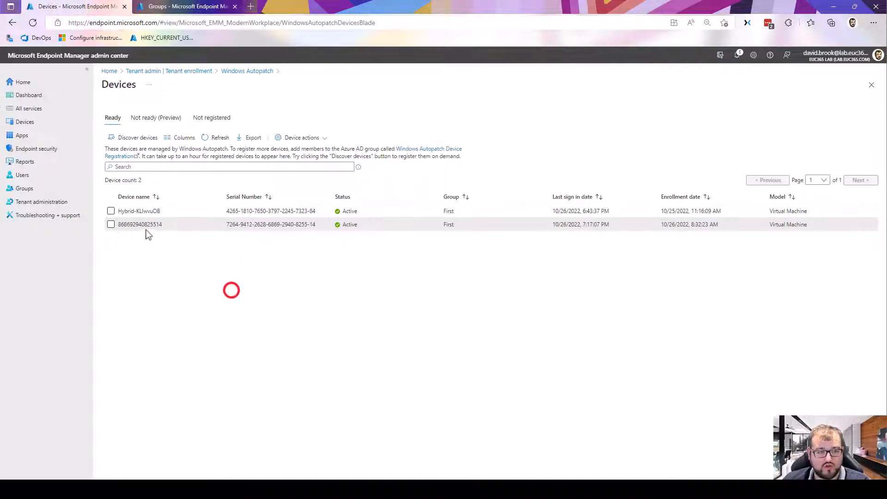
click(111, 224)
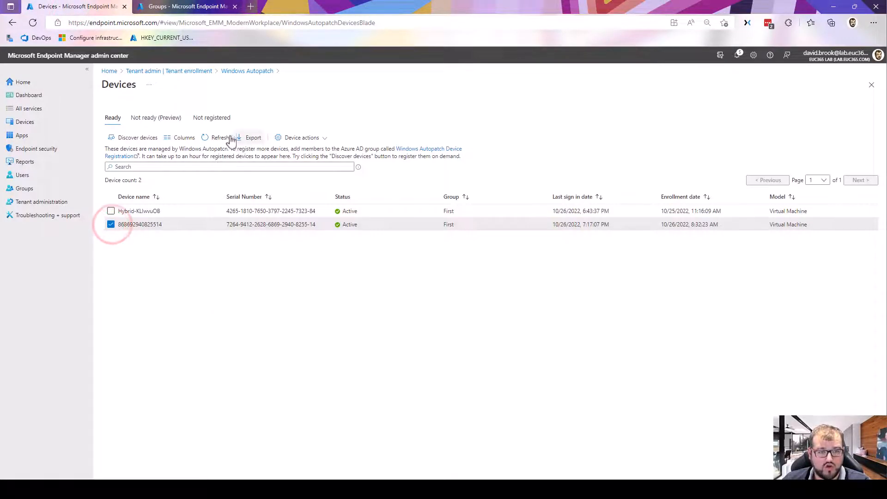
click(308, 137)
click(304, 151)
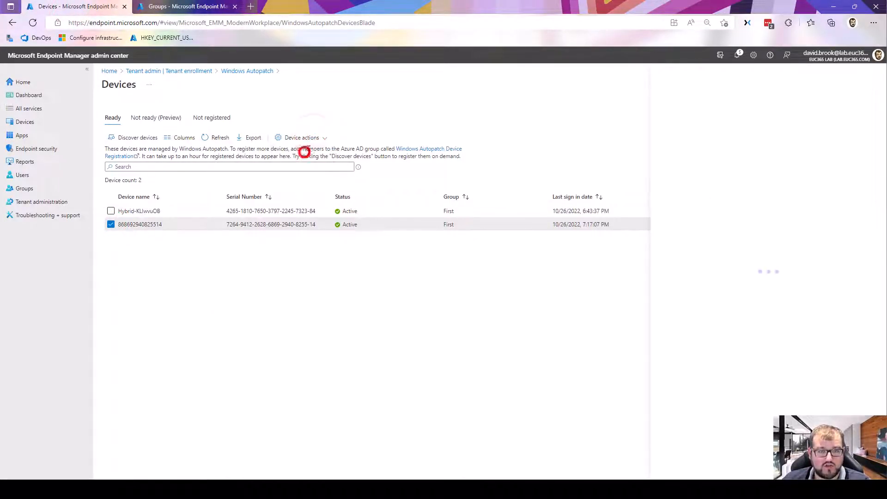
click(603, 129)
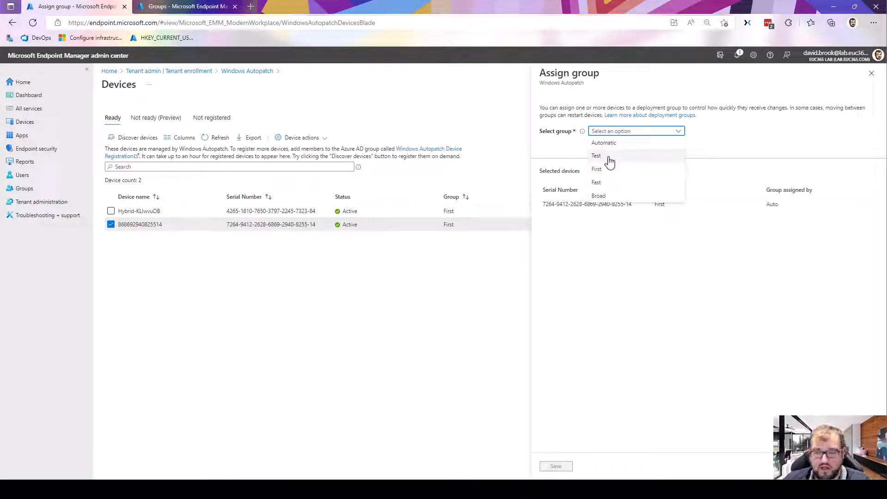
click(608, 156)
click(557, 466)
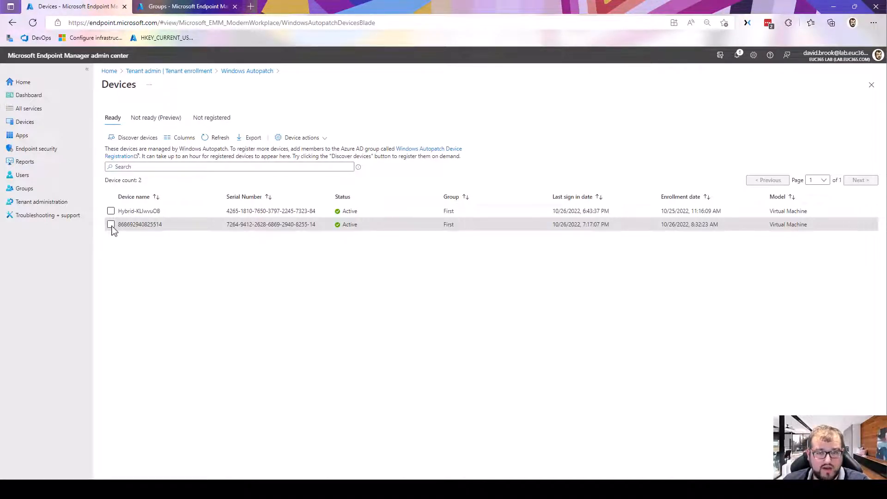
- Refresh the Ready device list and examine the membership of the Modern Workplace Devices-Windows Autopatch-Test group
click(212, 139)
click(216, 139)
click(215, 141)
click(216, 142)
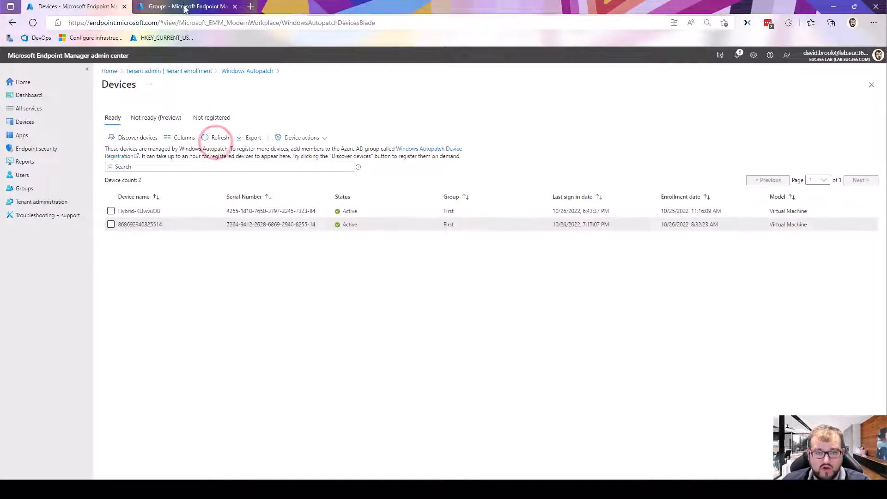
click(183, 10)
click(332, 359)
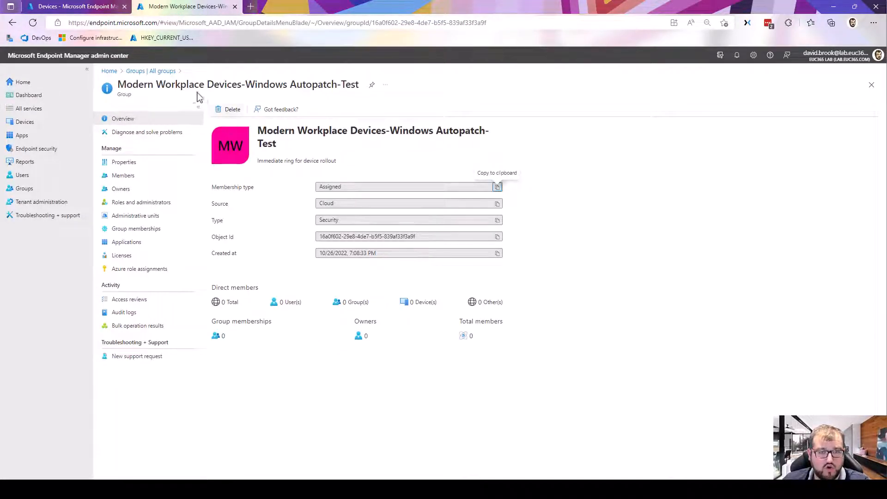
click(154, 71)
- Return to the Windows Autopatch Devices page and refresh the Ready list repeatedly to check the device's group assignment
click(99, 7)
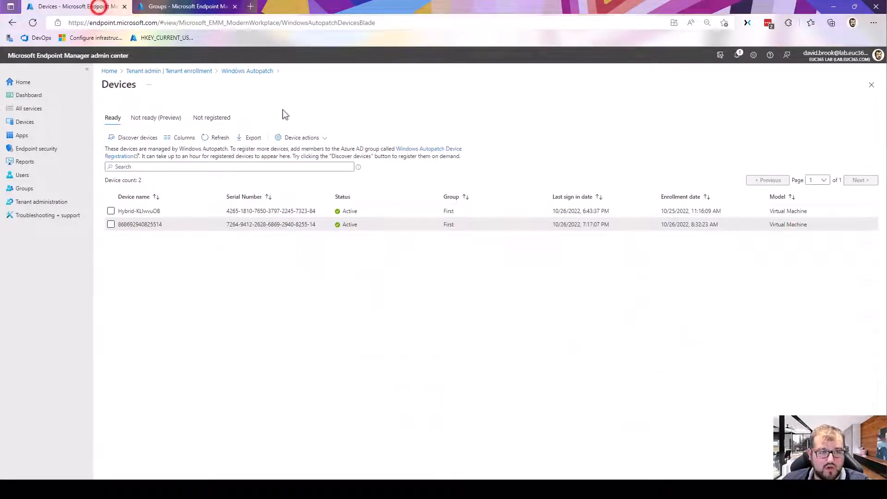
click(217, 138)
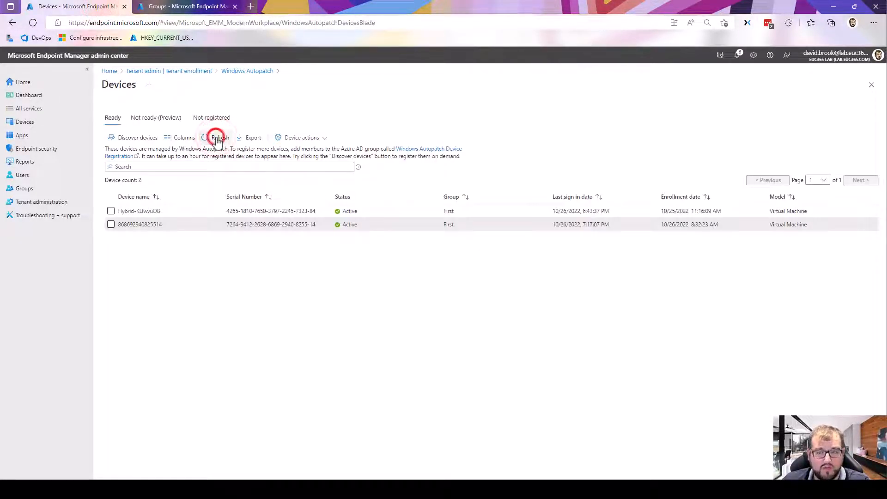
click(217, 138)
click(217, 138)
click(217, 138)
click(217, 138)
click(217, 140)
click(217, 139)
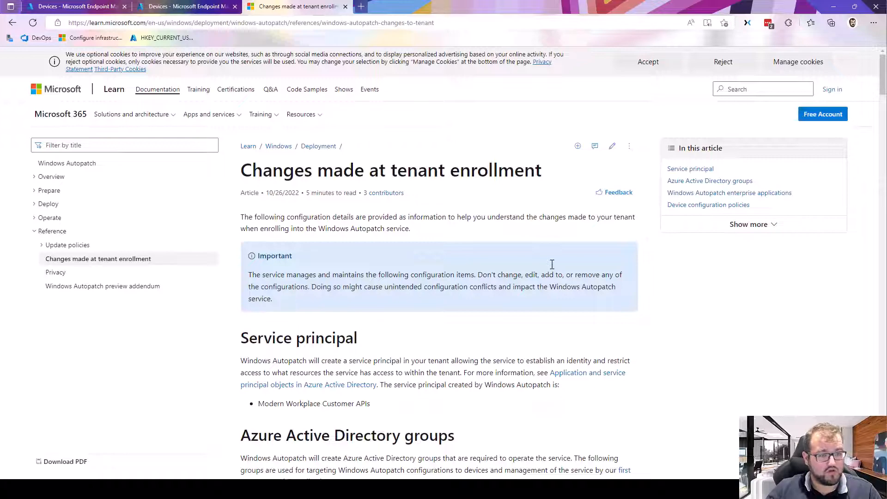
- Read the Changes made at tenant enrollment article from the service principal and Azure Active Directory groups to the device configuration policies
scroll(541, 254, down, 3)
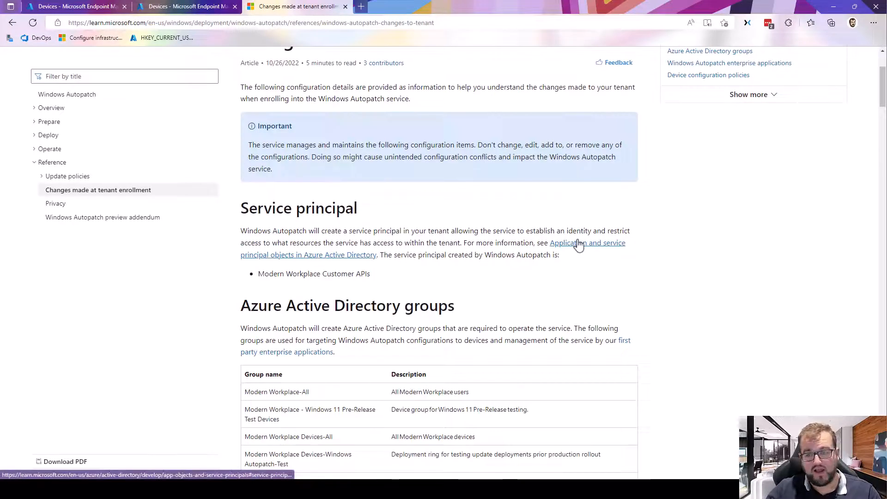
scroll(573, 244, down, 1)
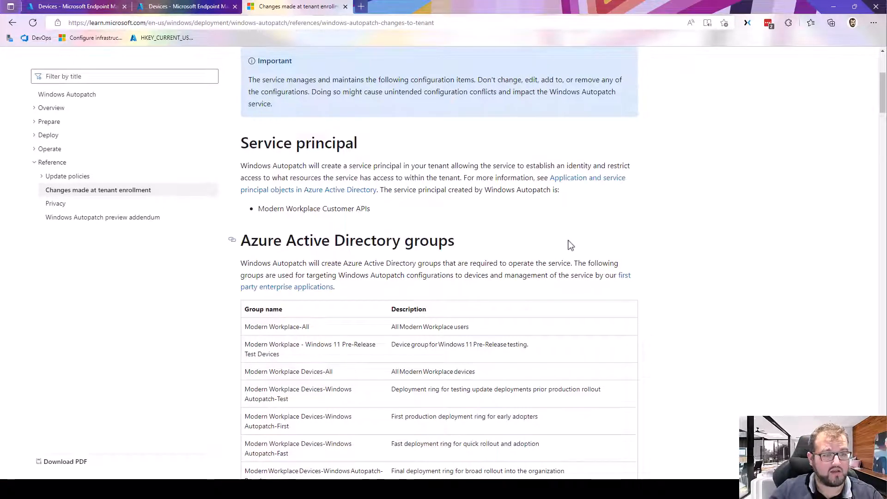
scroll(443, 215, down, 2)
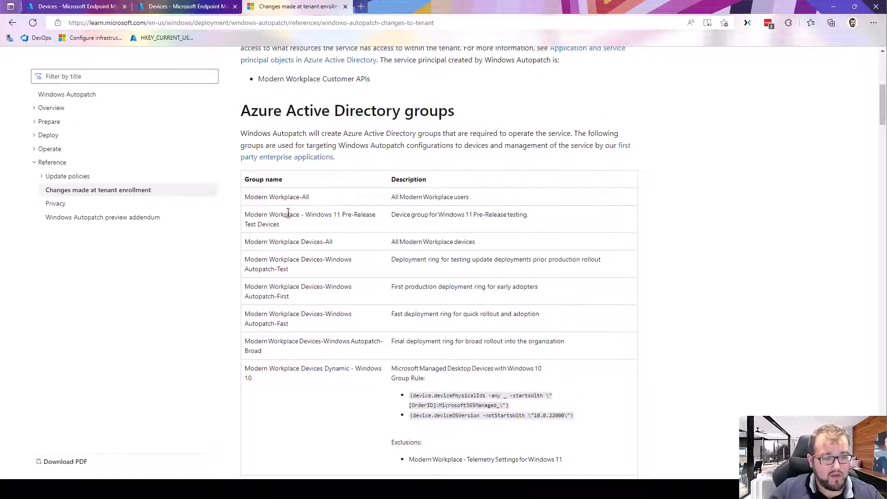
scroll(290, 212, down, 1)
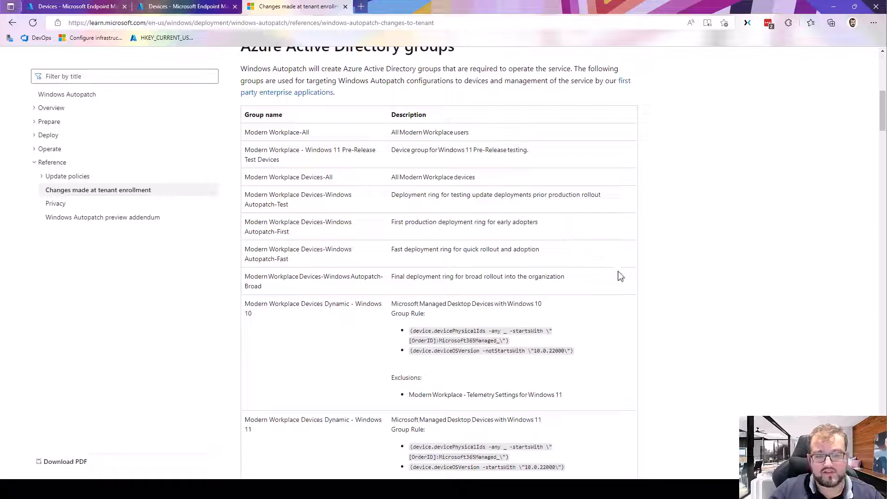
scroll(535, 275, down, 1)
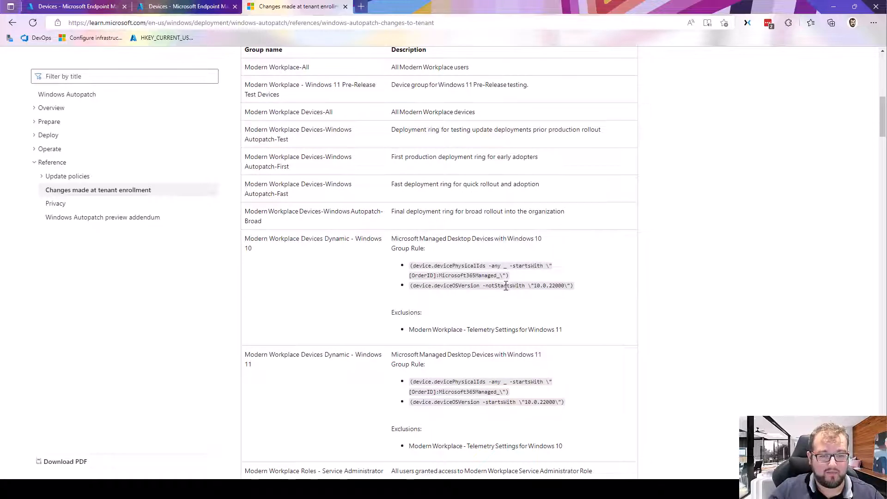
scroll(510, 288, down, 3)
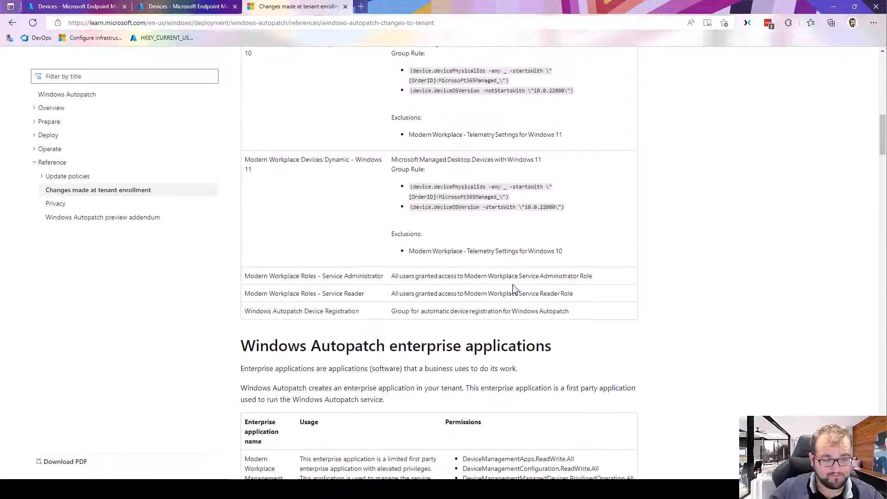
scroll(514, 289, down, 4)
scroll(511, 285, down, 5)
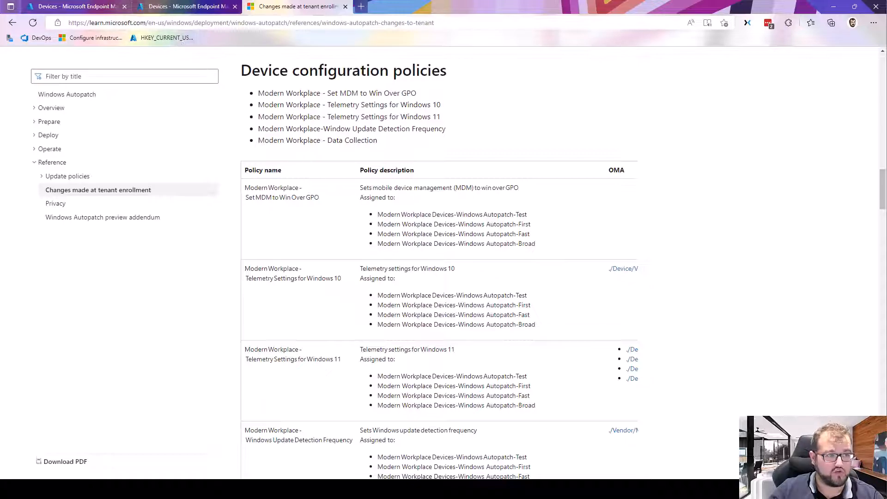
- Open the tenant's device configuration profiles in Endpoint Manager and widen the profile name column to show the full Modern Workplace profile names
click(75, 11)
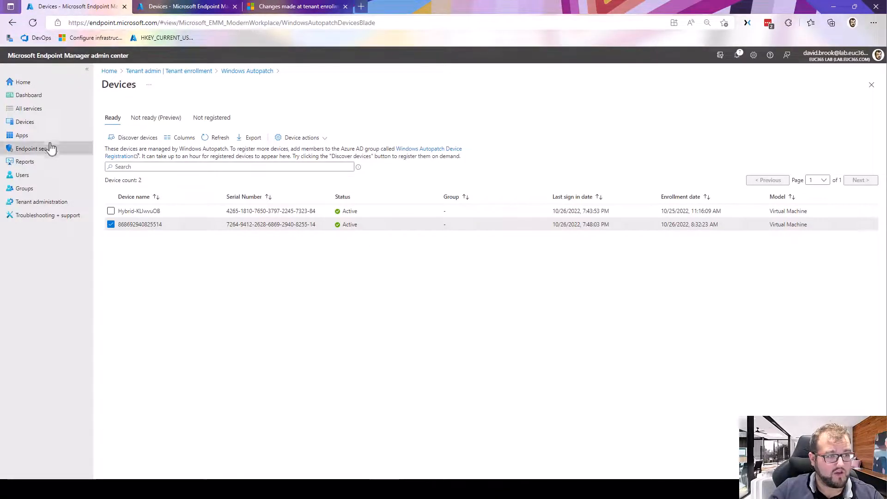
click(59, 127)
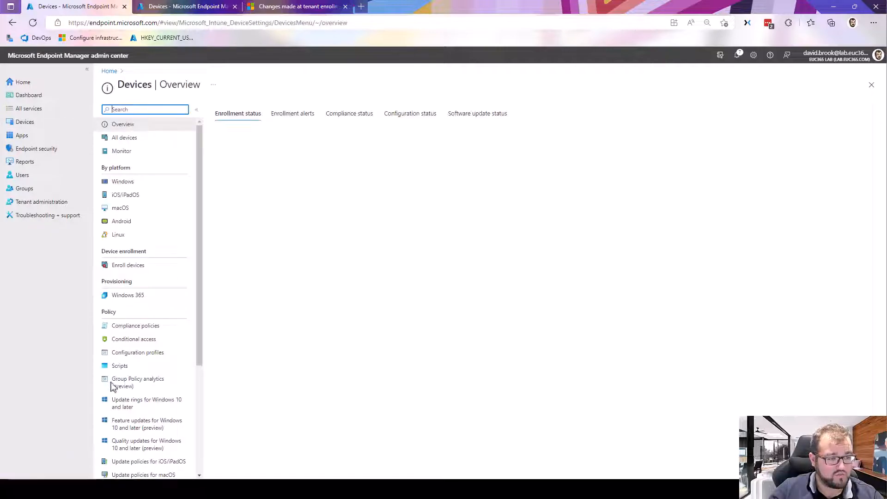
click(138, 353)
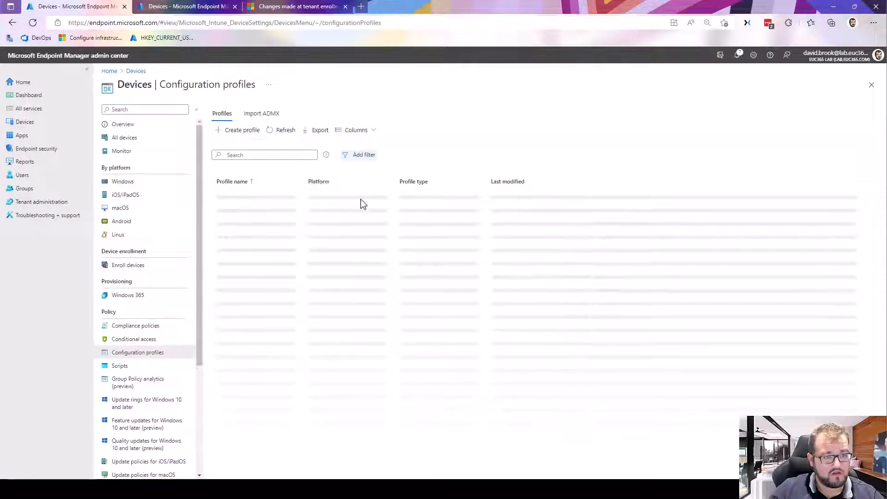
scroll(301, 245, down, 5)
scroll(301, 245, down, 1)
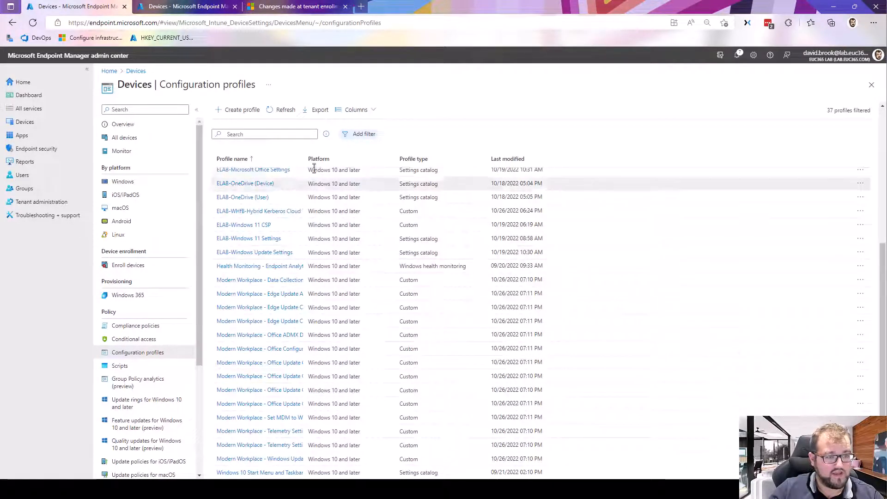
drag(400, 163, 414, 162)
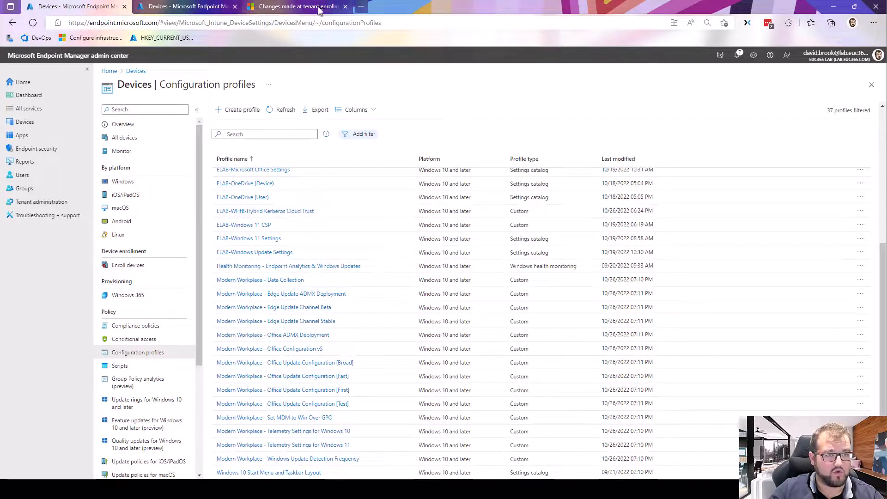
- Return to the tenant enrollment article and review the device configuration policies and the Autopatch groups they are assigned to
click(281, 10)
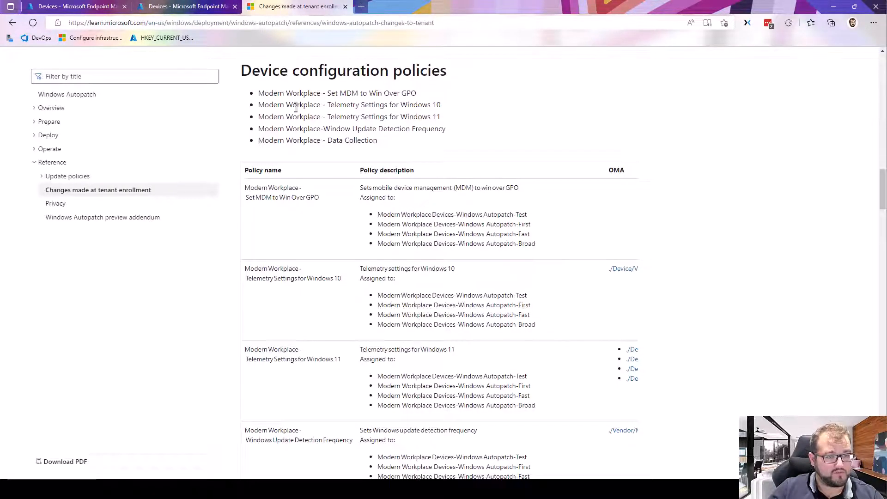
scroll(414, 224, down, 3)
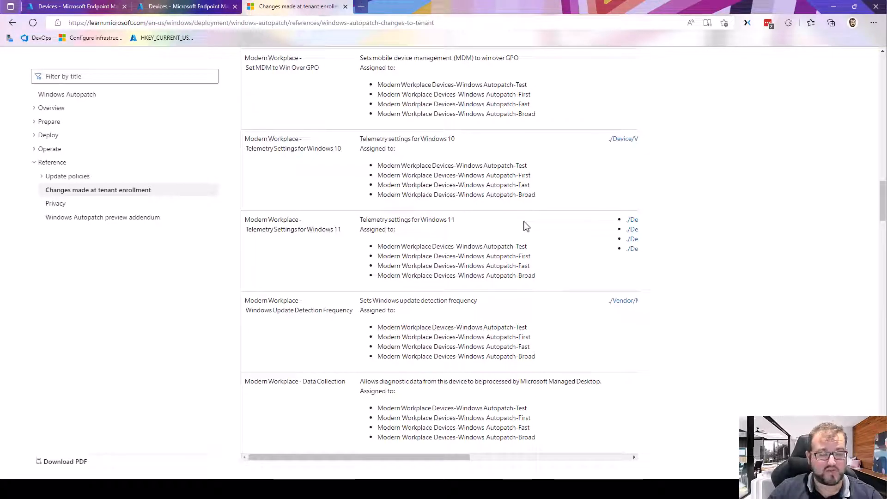
scroll(490, 204, up, 3)
scroll(474, 217, down, 1)
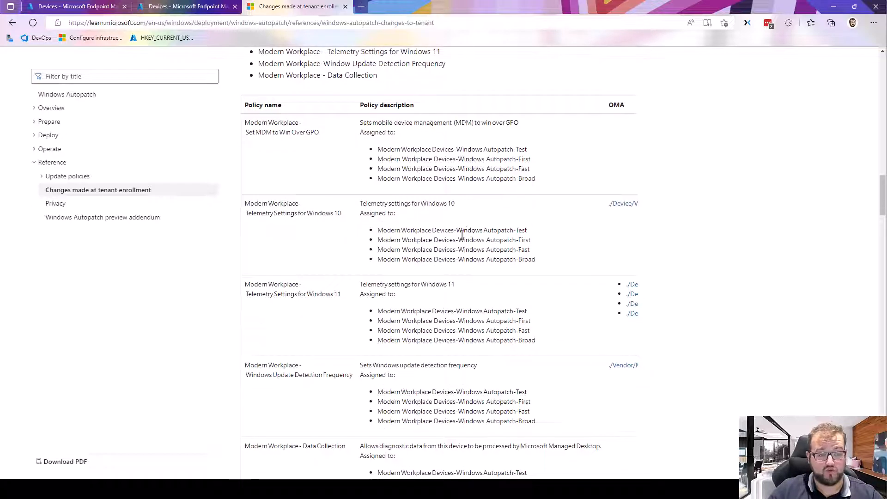
scroll(440, 301, down, 1)
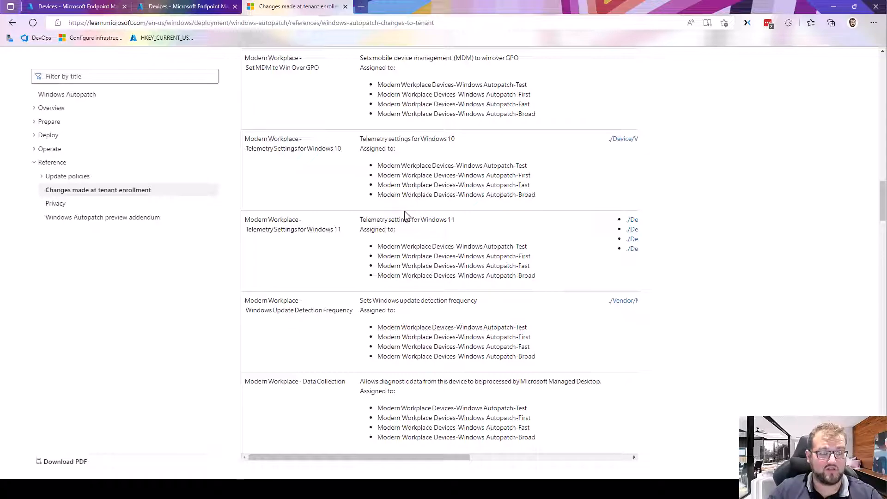
scroll(420, 231, down, 1)
scroll(420, 233, up, 1)
scroll(407, 277, up, 1)
scroll(373, 437, down, 1)
drag(386, 457, 353, 416)
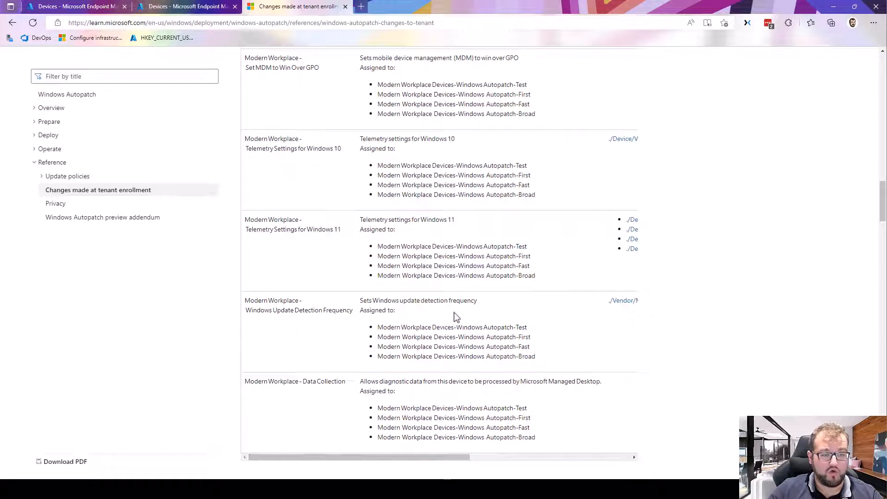
- Review the article's sections from the update rings for Windows 10 and later through the Office update policies
scroll(462, 315, down, 5)
scroll(465, 314, down, 2)
scroll(459, 277, down, 2)
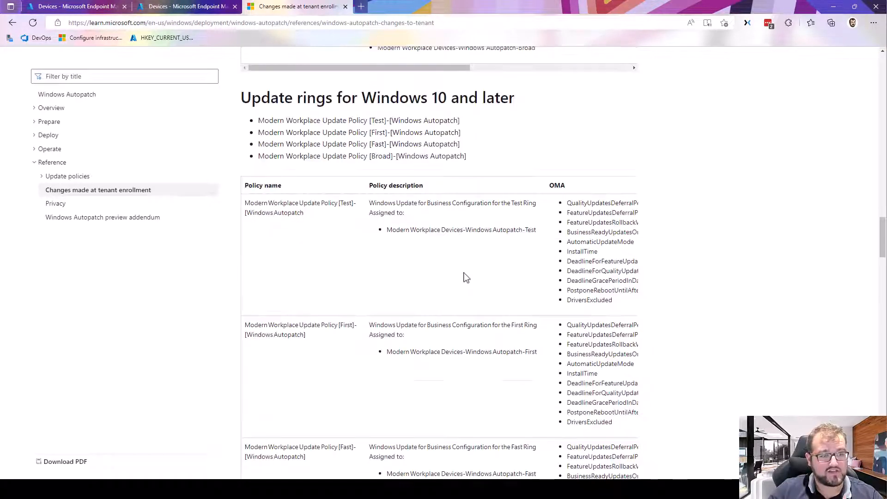
scroll(450, 273, down, 2)
scroll(453, 275, down, 2)
scroll(457, 279, down, 3)
scroll(461, 282, down, 6)
scroll(459, 283, down, 5)
scroll(461, 284, down, 3)
scroll(462, 286, down, 3)
scroll(465, 291, down, 8)
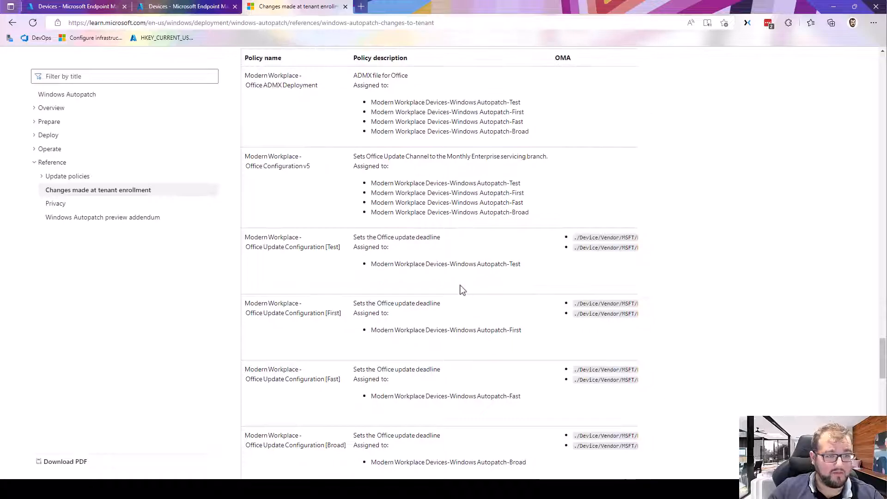
scroll(466, 283, up, 2)
scroll(462, 296, down, 15)
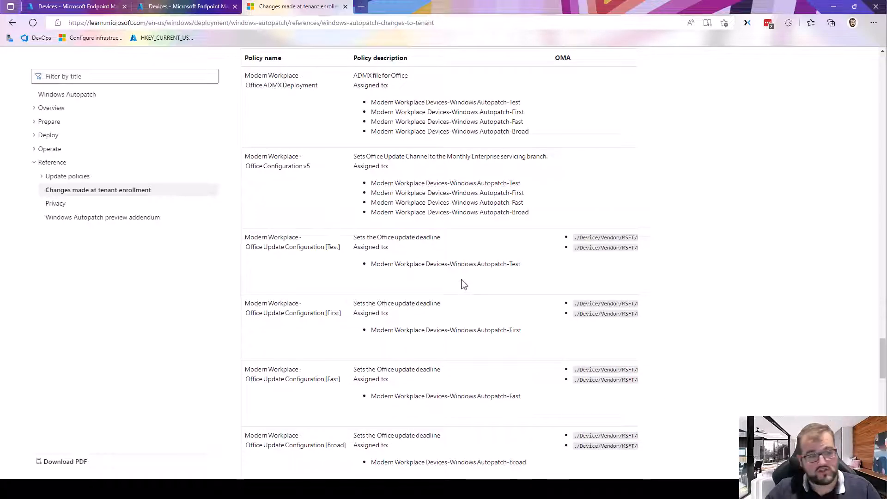
- Review the article's Microsoft Edge update policies and the description of the Autopatch Client Setup PowerShell script
scroll(462, 277, down, 4)
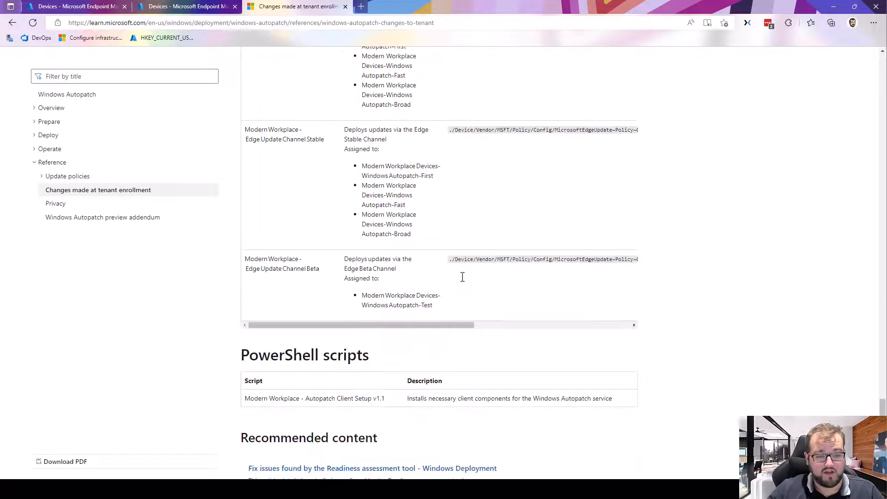
scroll(484, 272, down, 3)
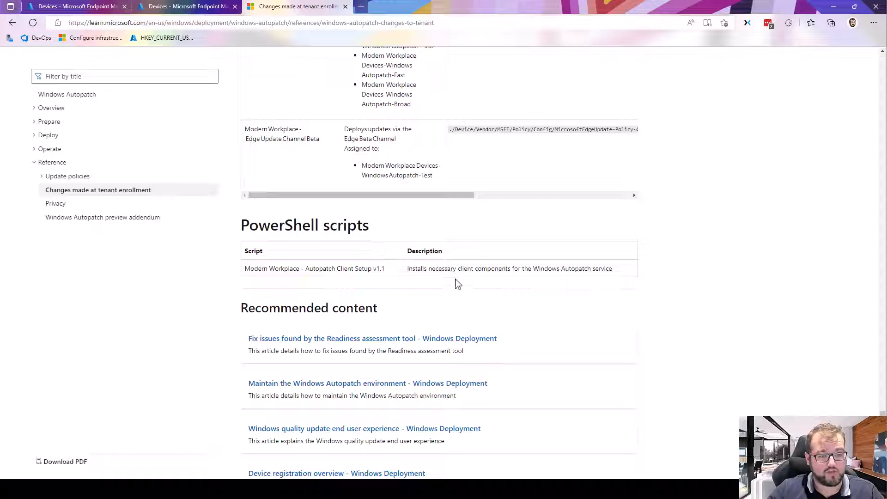
drag(470, 268, 618, 274)
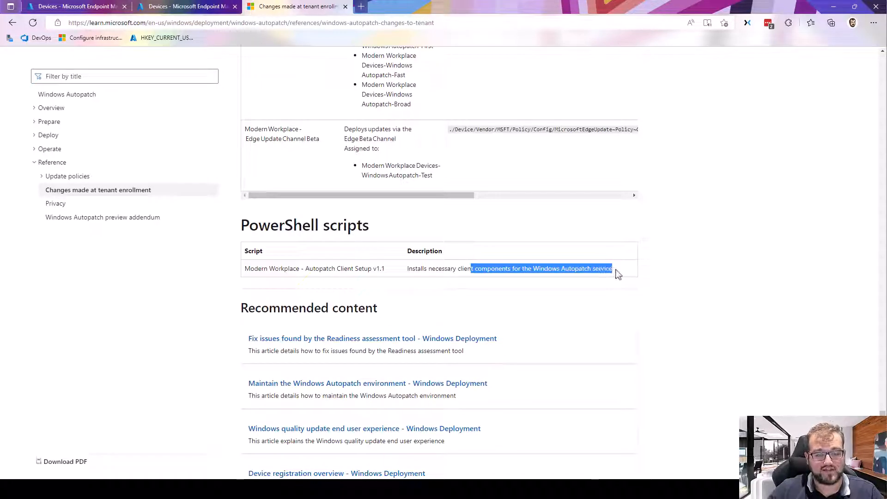
click(619, 272)
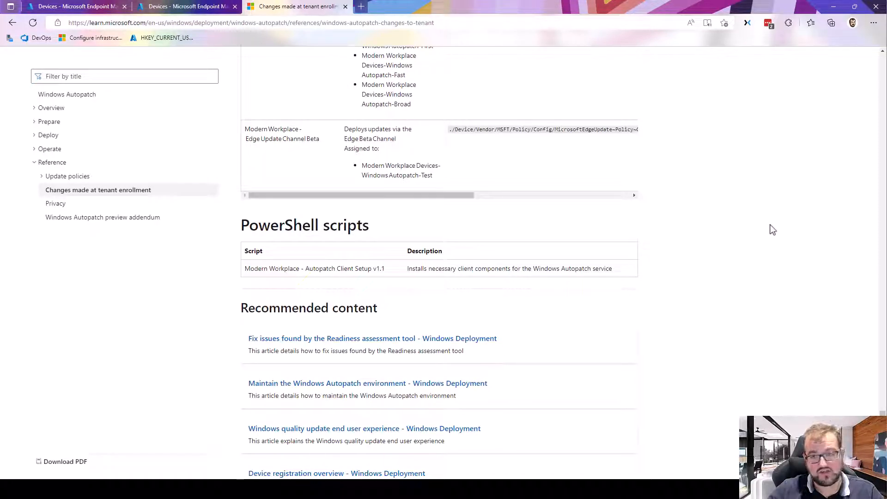
scroll(658, 209, up, 10)
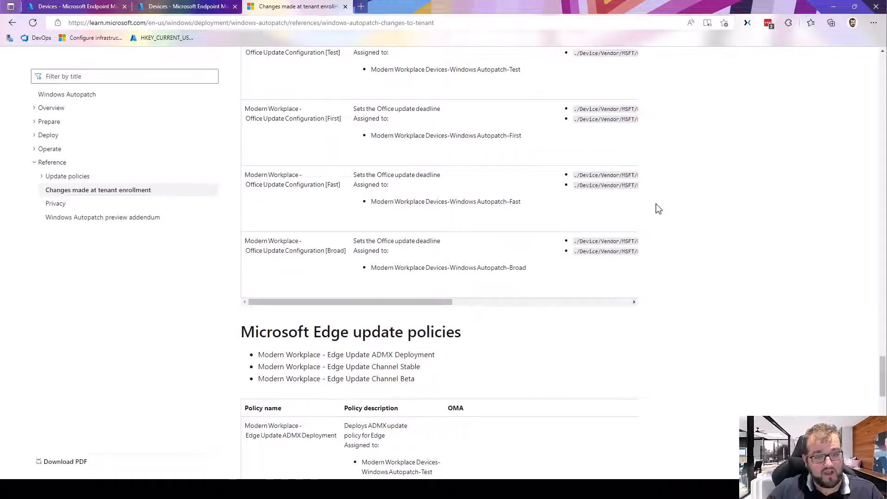